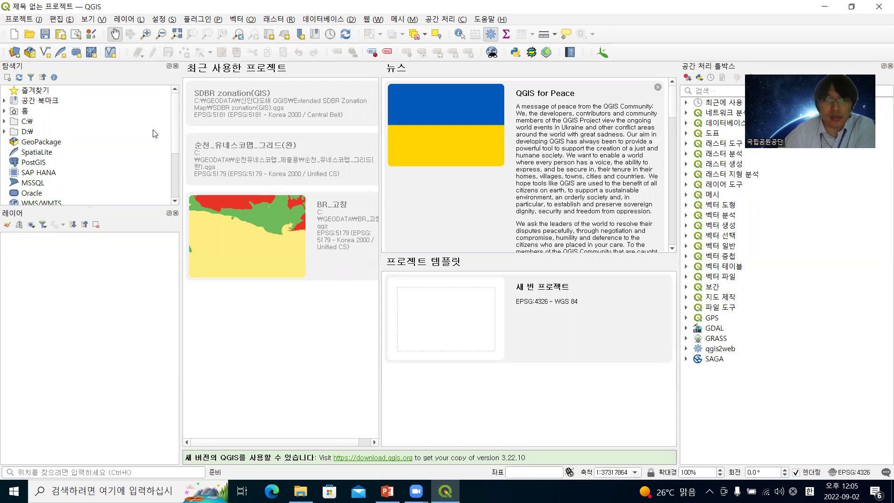
Add Forest_height_2019_NASIA.tif from the GEODATA folder on drive D to the map
{"action": "left_click", "coordinate": [24, 132]}
{"action": "double_click", "coordinate": [21, 132]}
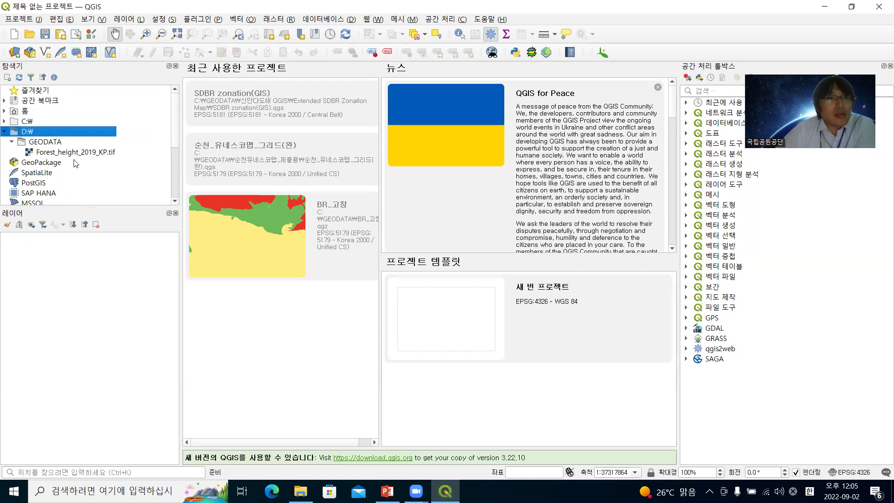
{"action": "double_click", "coordinate": [73, 151]}
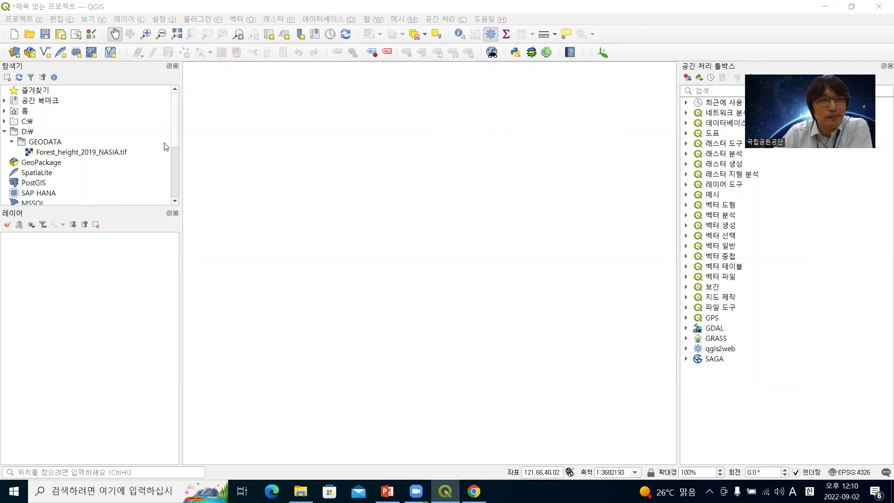
{"action": "double_click", "coordinate": [96, 153]}
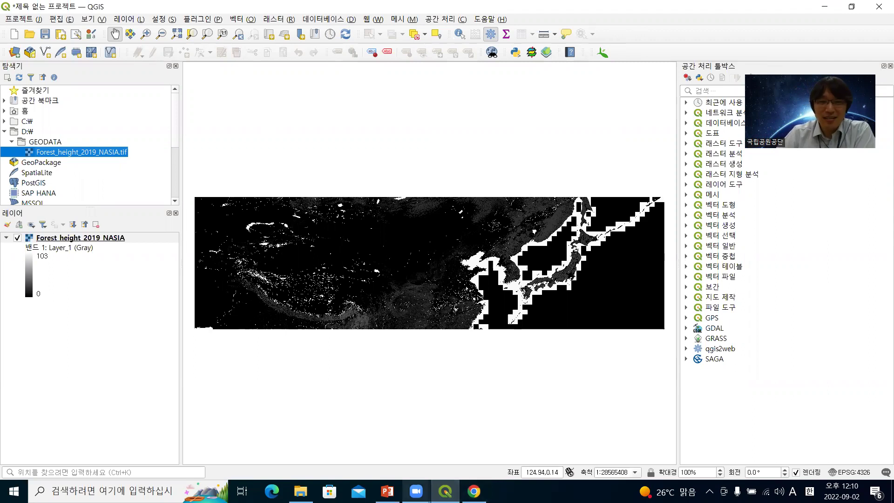
Switch to PowerPoint, consult the following slide on clipping the raster to Korea's extent, and return to QGIS
{"action": "left_click", "coordinate": [385, 487]}
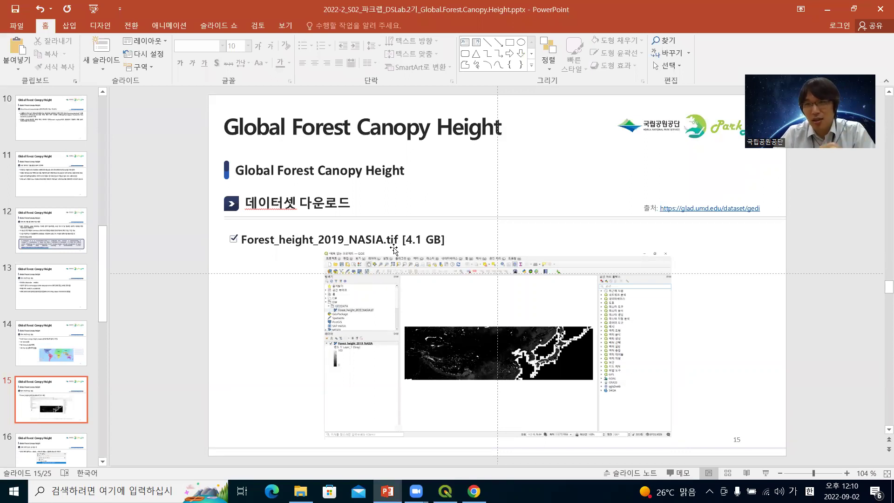
{"action": "key", "text": "Page_Down"}
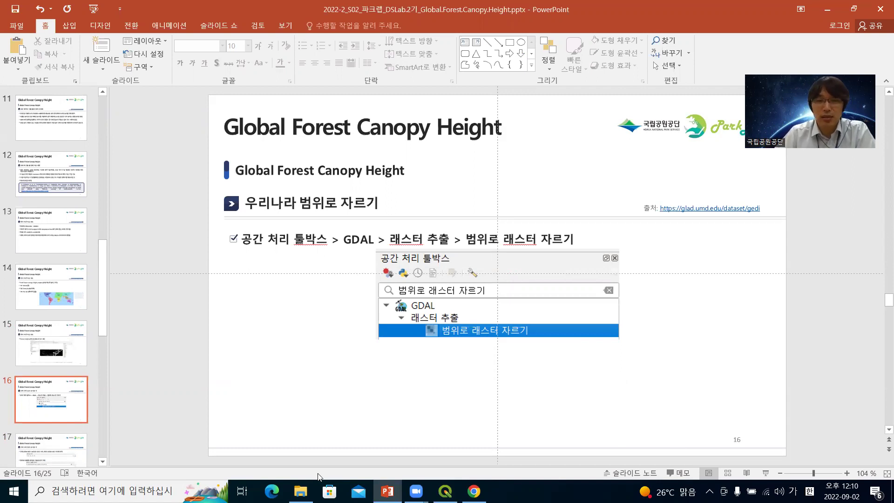
{"action": "left_click", "coordinate": [445, 491]}
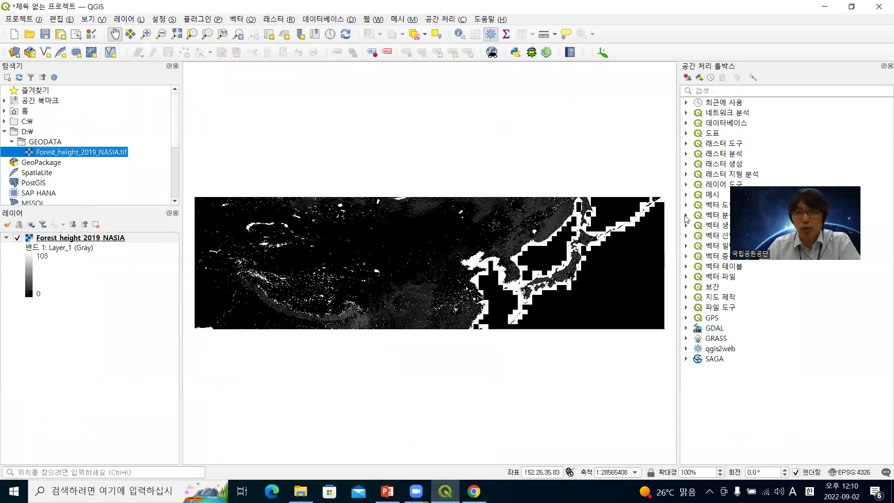
Find 범위로 래스터 자르기 in the processing toolbox and open the GDAL raster extraction tool
{"action": "left_click", "coordinate": [770, 94]}
{"action": "key", "text": "Hangul"}
{"action": "type", "text": "ㅂ범위로 래스터 자르기"}
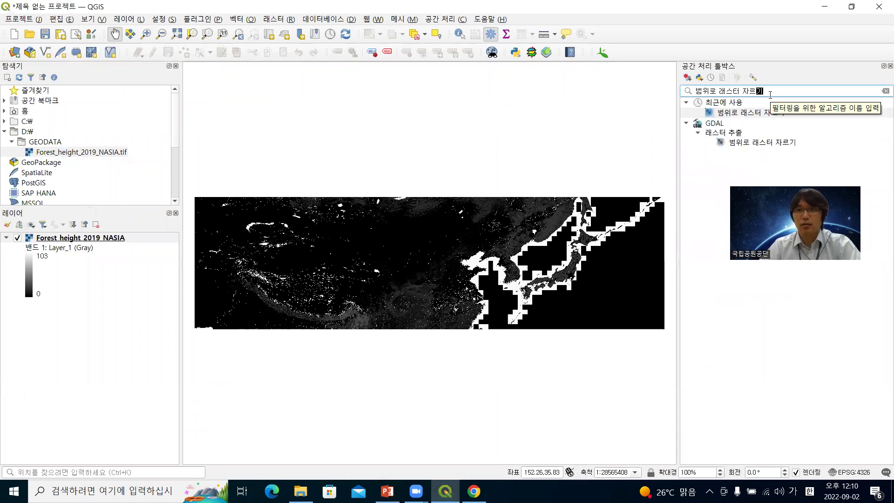
{"action": "double_click", "coordinate": [765, 143]}
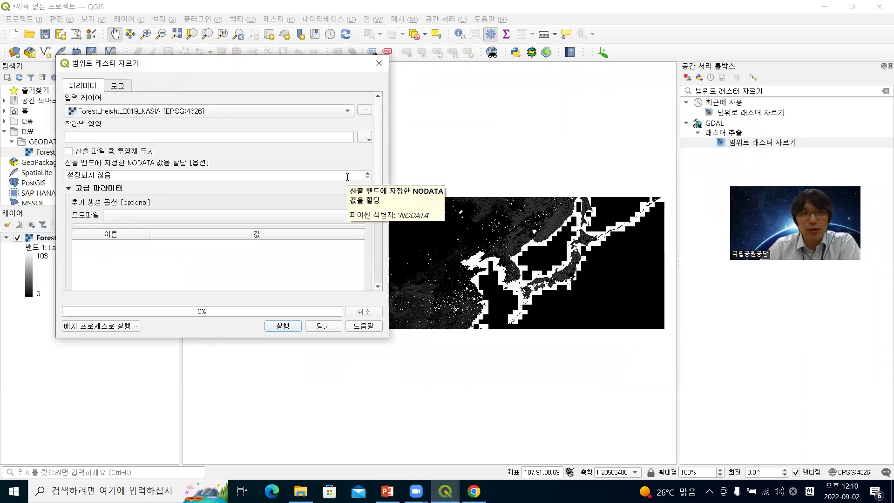
Define the clipping extent by drawing a rectangle on the canvas around the Korean Peninsula
{"action": "left_click", "coordinate": [367, 137]}
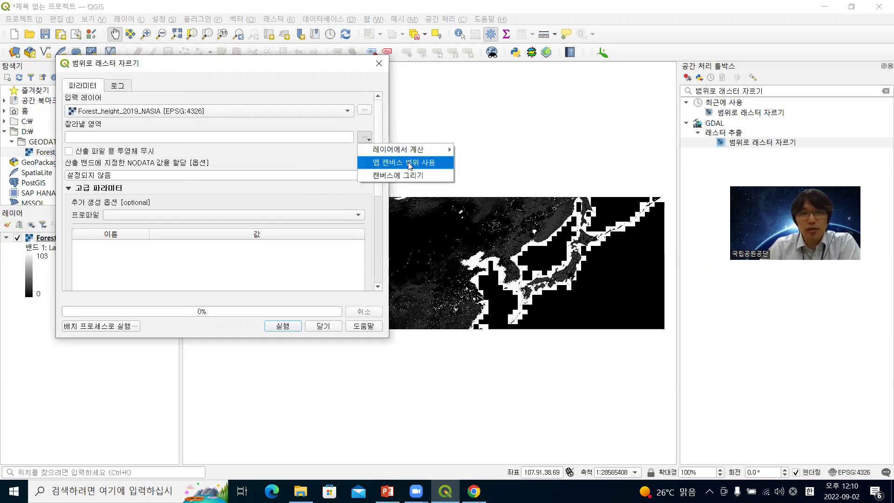
{"action": "mouse_move", "coordinate": [405, 150]}
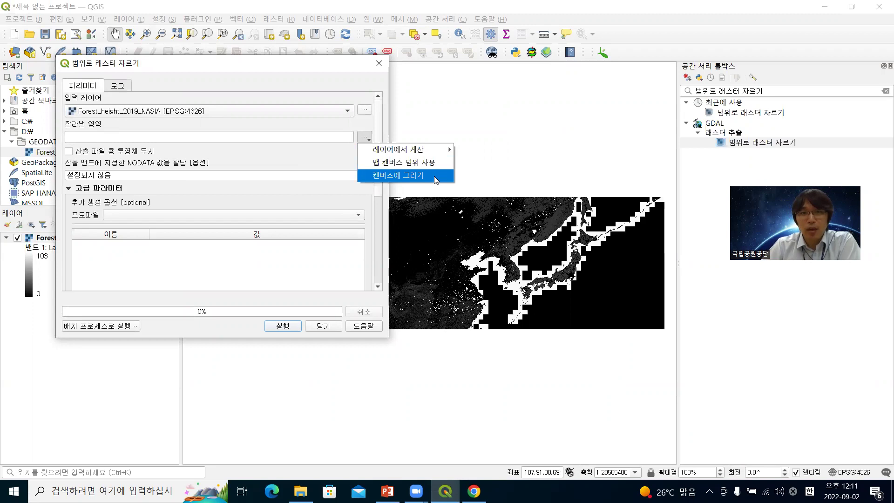
{"action": "left_click", "coordinate": [434, 176]}
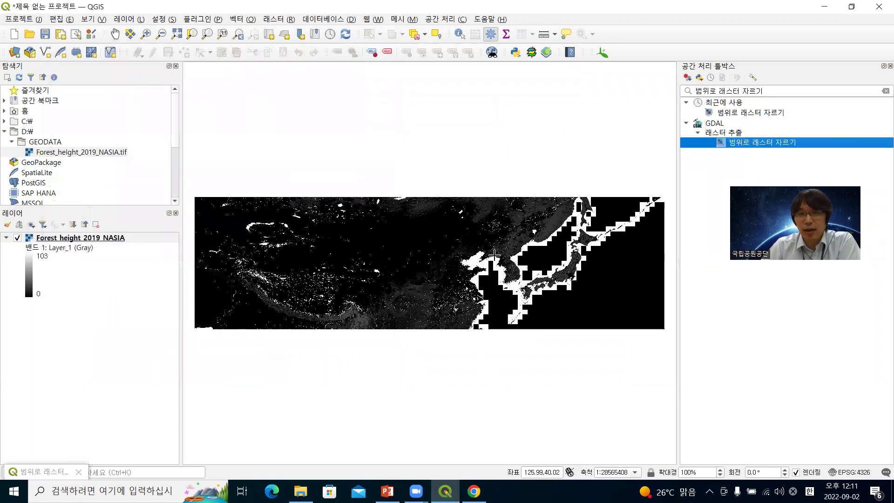
{"action": "left_click_drag", "start_coordinate": [485, 246], "coordinate": [543, 299]}
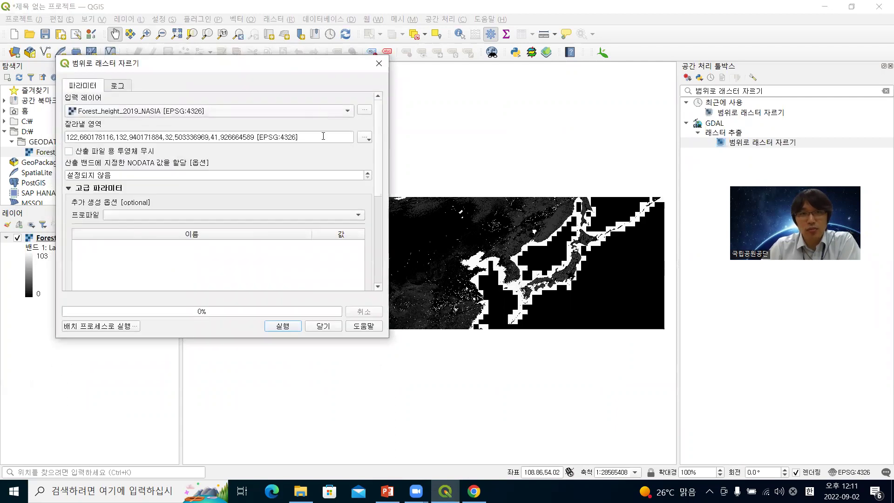
Review the longitude and latitude limits of the drawn clipping extent and clear them
{"action": "triple_click", "coordinate": [321, 137]}
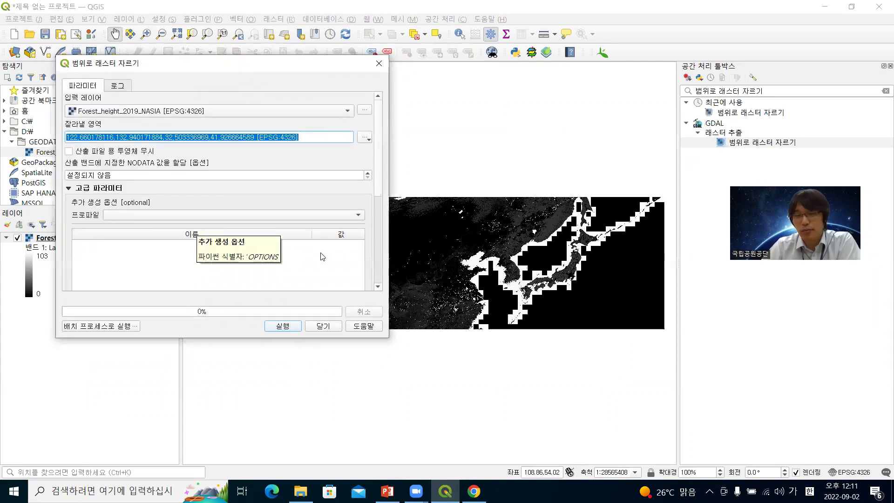
{"action": "left_click", "coordinate": [80, 136]}
{"action": "double_click", "coordinate": [73, 136]}
{"action": "double_click", "coordinate": [121, 137]}
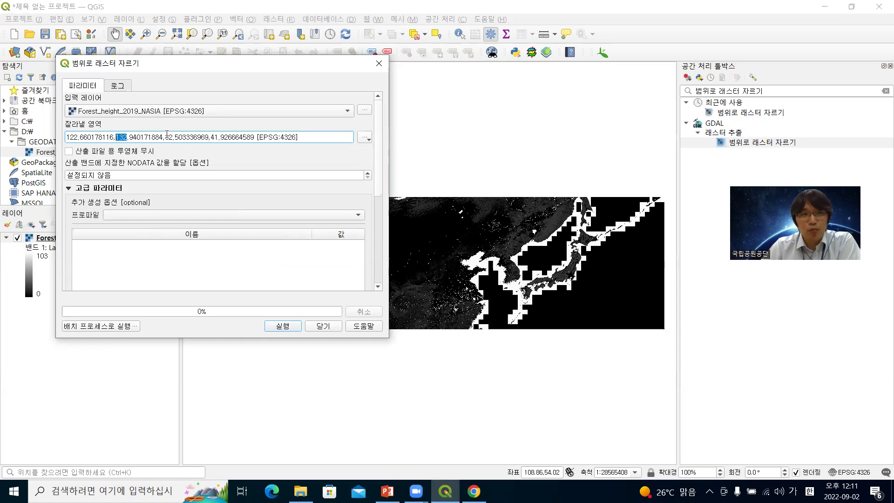
{"action": "mouse_move", "coordinate": [172, 135]}
{"action": "left_mouse_down"}
{"action": "mouse_move", "coordinate": [300, 137]}
{"action": "mouse_move", "coordinate": [166, 135]}
{"action": "left_mouse_up"}
{"action": "left_click_drag", "start_coordinate": [220, 137], "coordinate": [210, 136]}
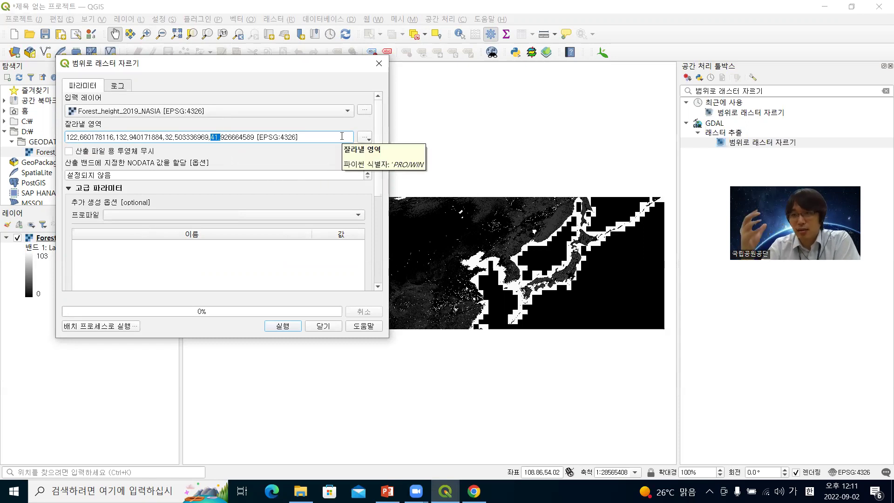
{"action": "key", "text": "ctrl+a"}
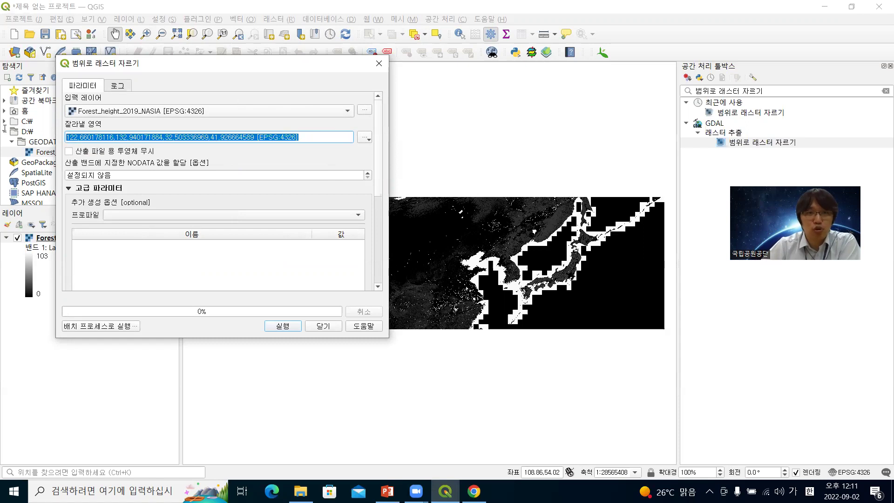
{"action": "key", "text": "BackSpace"}
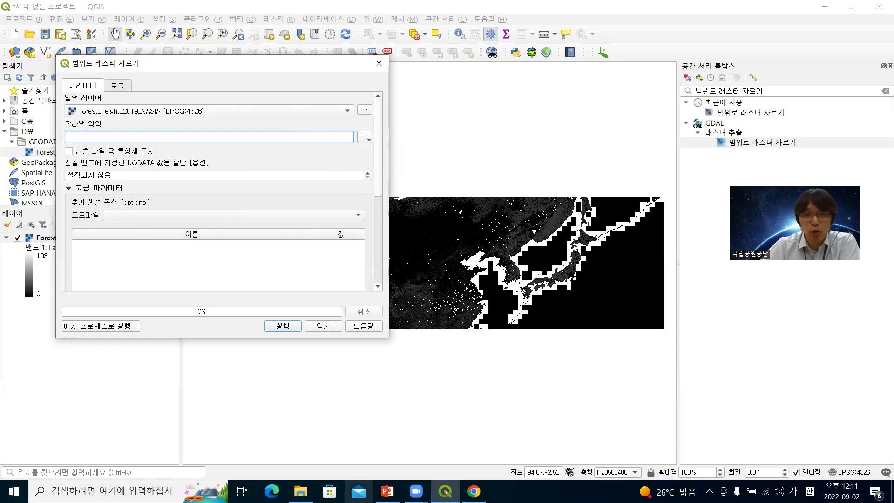
Look up Korea's bounds on the next PowerPoint slide and set the QGIS clipping extent to 124, 132, 33, 43
{"action": "left_click", "coordinate": [387, 491]}
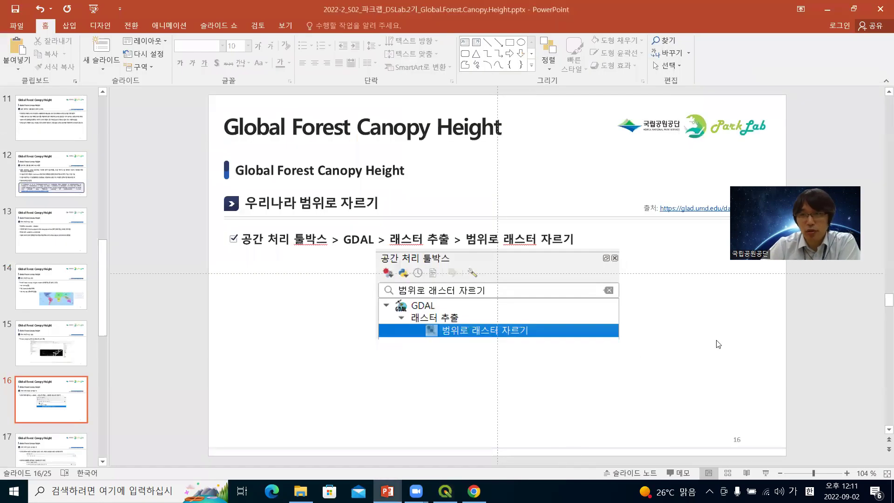
{"action": "scroll", "coordinate": [718, 344], "scroll_direction": "down", "scroll_amount": 1}
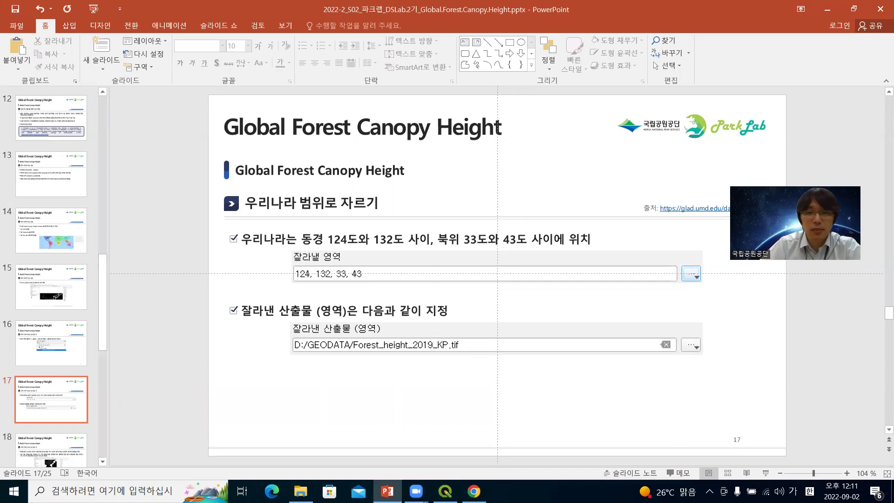
{"action": "left_click", "coordinate": [474, 491]}
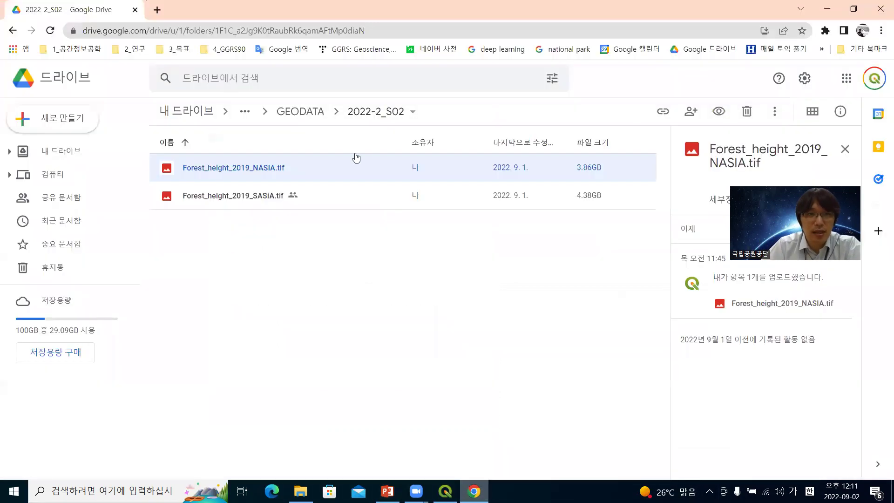
{"action": "key", "text": "alt+Tab"}
{"action": "type", "text": "124, 132, 33, 43"}
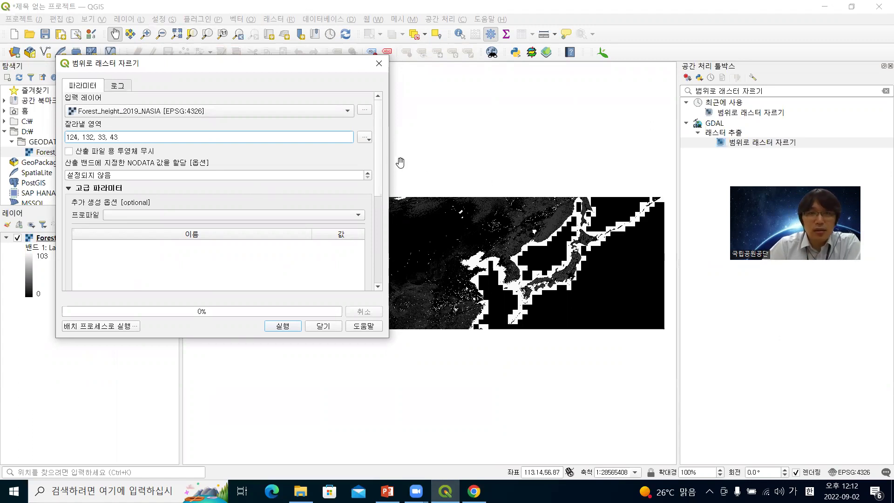
Set the clipped output file to D:/GEODATA/Forest_height_2019_KP.tif and run the raster clip, closing the tool when finished
{"action": "scroll", "coordinate": [378, 163], "scroll_direction": "down", "scroll_amount": 5}
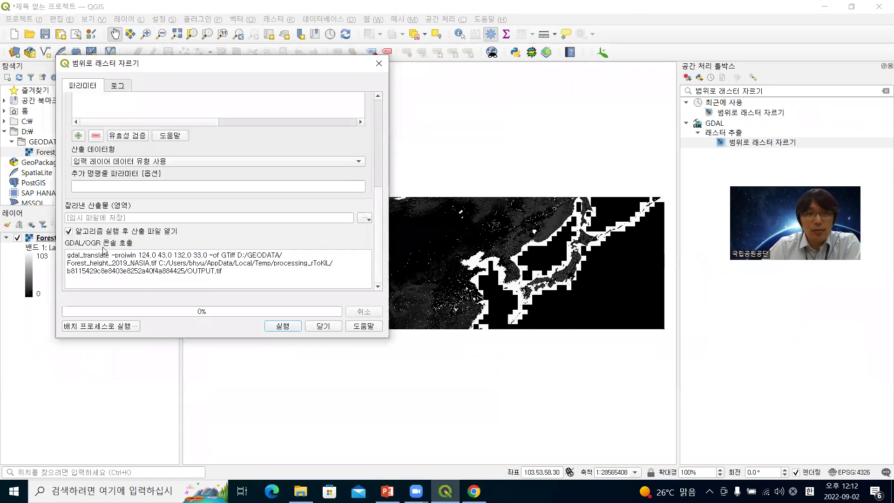
{"action": "left_click", "coordinate": [368, 218]}
{"action": "left_click", "coordinate": [392, 242]}
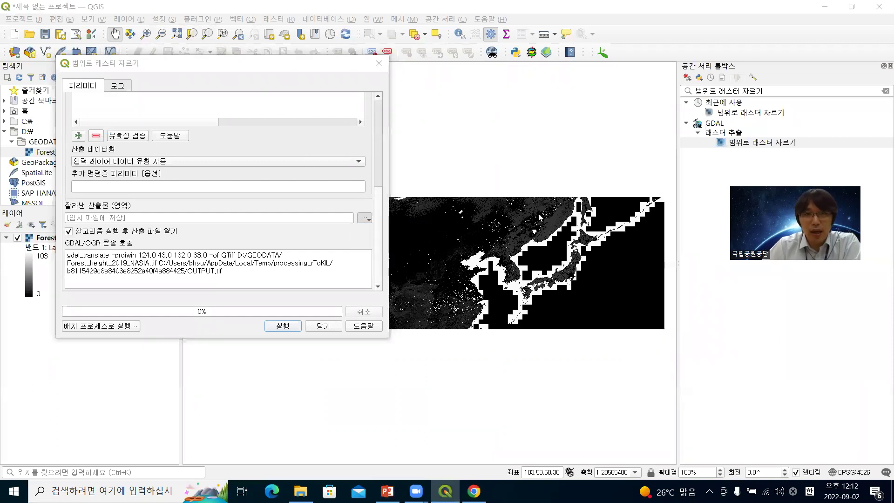
{"action": "left_click", "coordinate": [209, 188]}
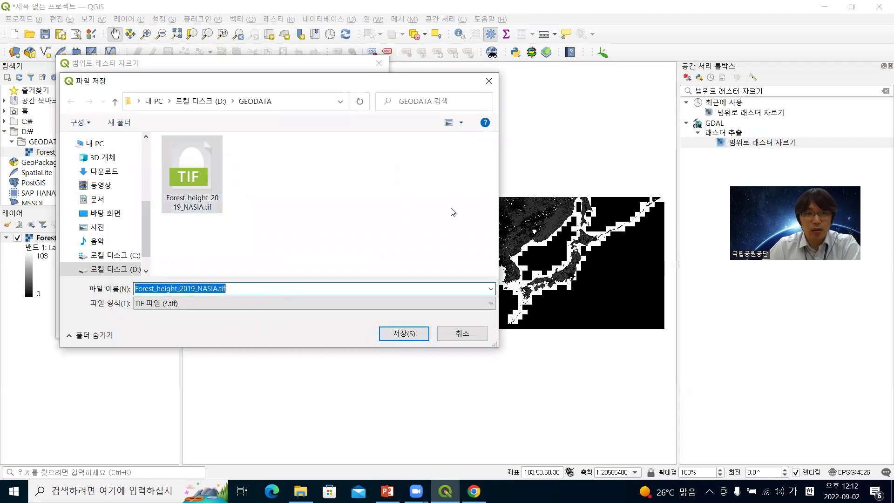
{"action": "key", "text": "End"}
{"action": "key", "text": "shift+Left"}
{"action": "key", "text": "shift+Left"}
{"action": "key", "text": "shift+Left"}
{"action": "key", "text": "shift+Left"}
{"action": "key", "text": "shift+Left"}
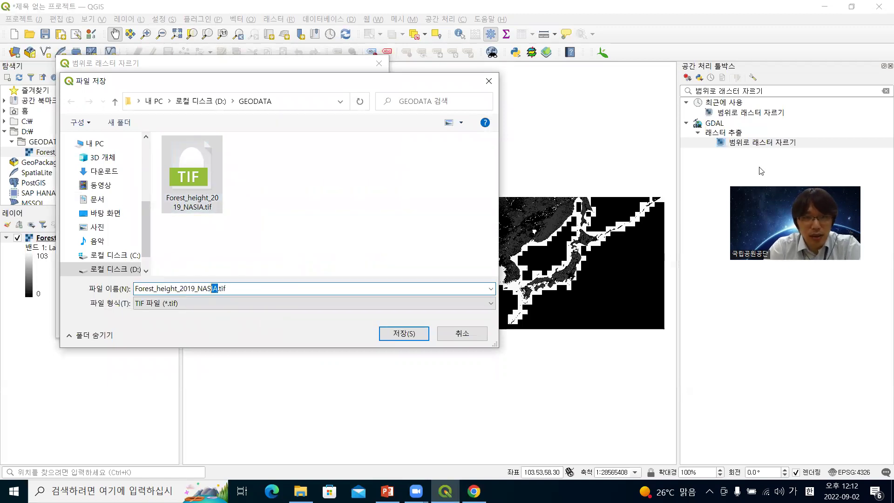
{"action": "type", "text": "ㅏ"}
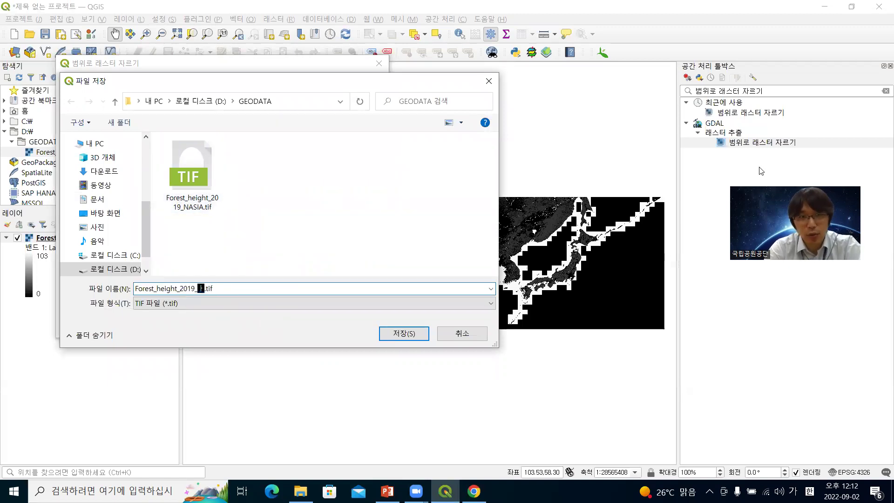
{"action": "key", "text": "BackSpace"}
{"action": "key", "text": "Hangul"}
{"action": "type", "text": "KP"}
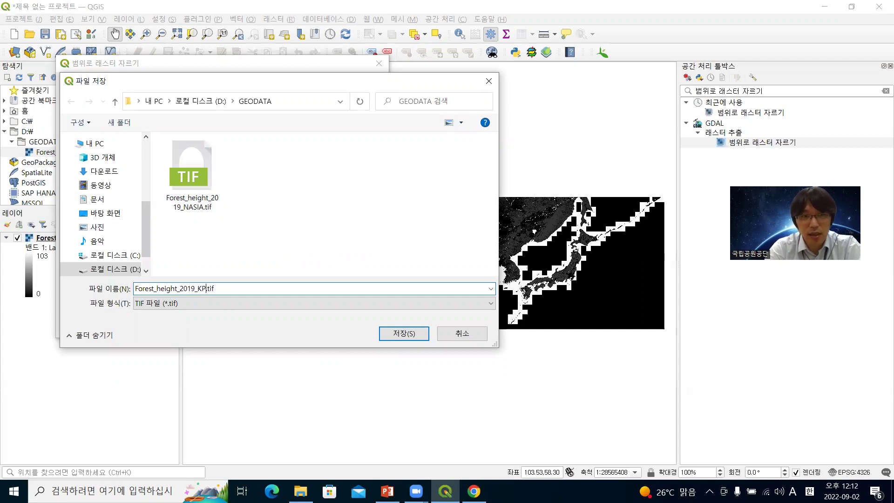
{"action": "key", "text": "Return"}
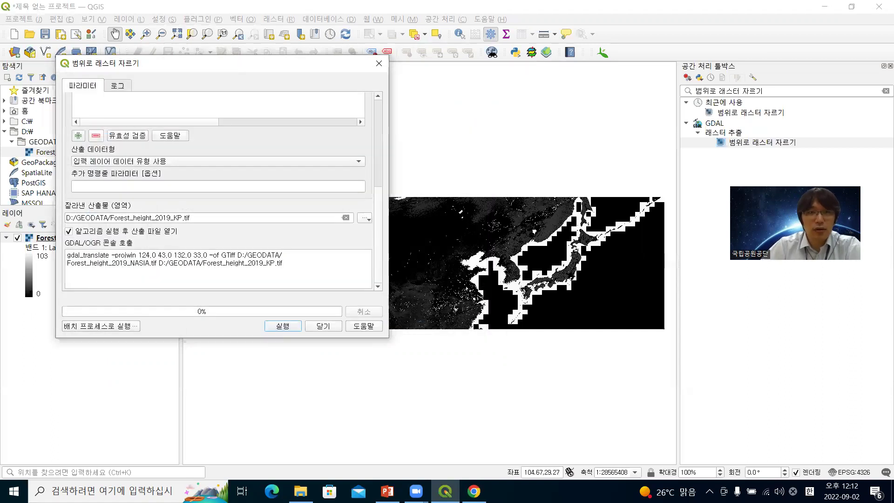
{"action": "left_click", "coordinate": [282, 326]}
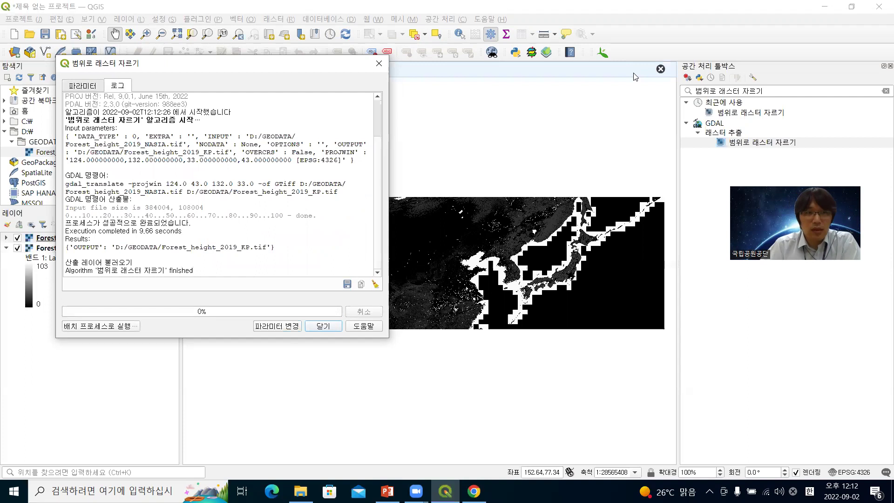
{"action": "left_click", "coordinate": [326, 326]}
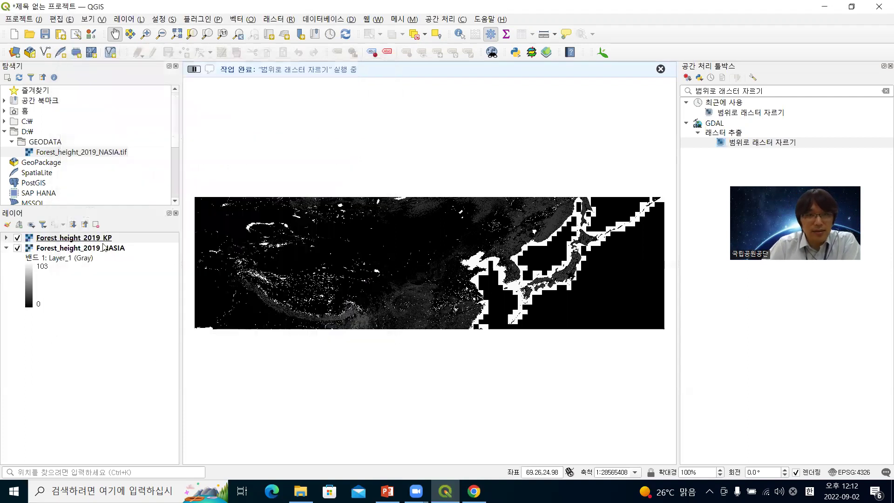
Remove the Forest_height_2019_NASIA layer from the project and fit the map to the clipped Korea raster
{"action": "left_click", "coordinate": [104, 247]}
{"action": "right_click", "coordinate": [103, 247]}
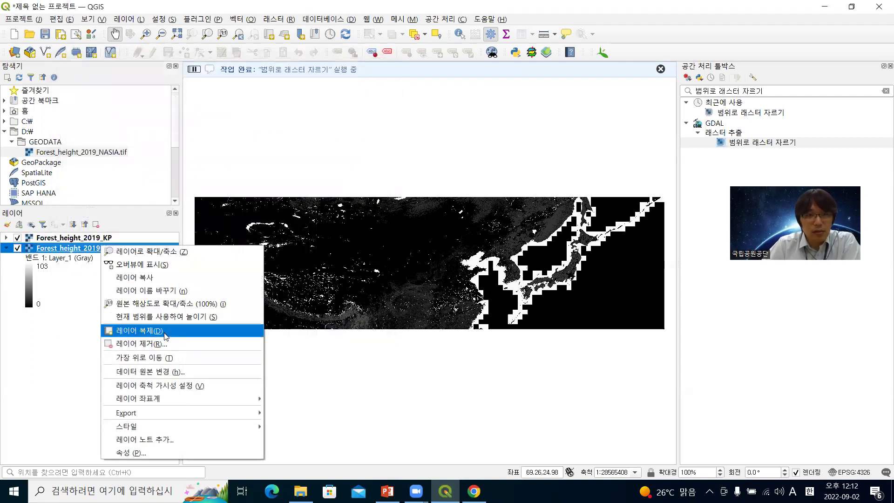
{"action": "left_click", "coordinate": [140, 343]}
{"action": "left_click", "coordinate": [441, 256]}
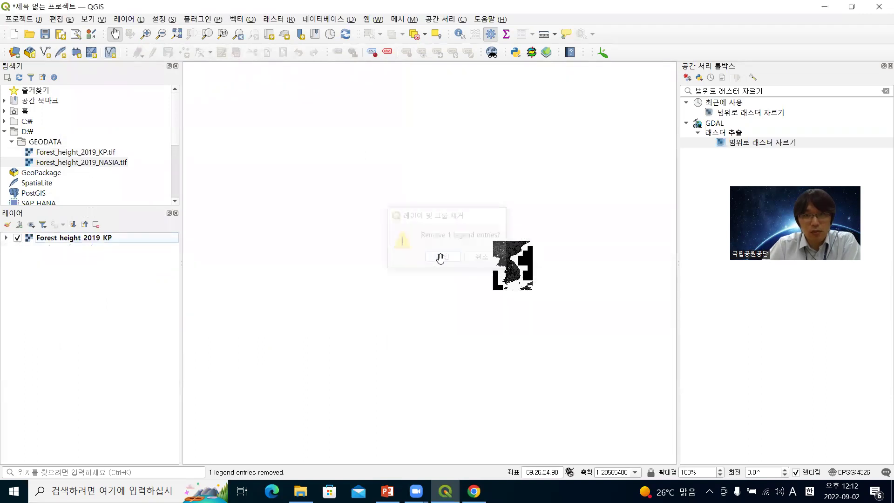
{"action": "left_click", "coordinate": [177, 34]}
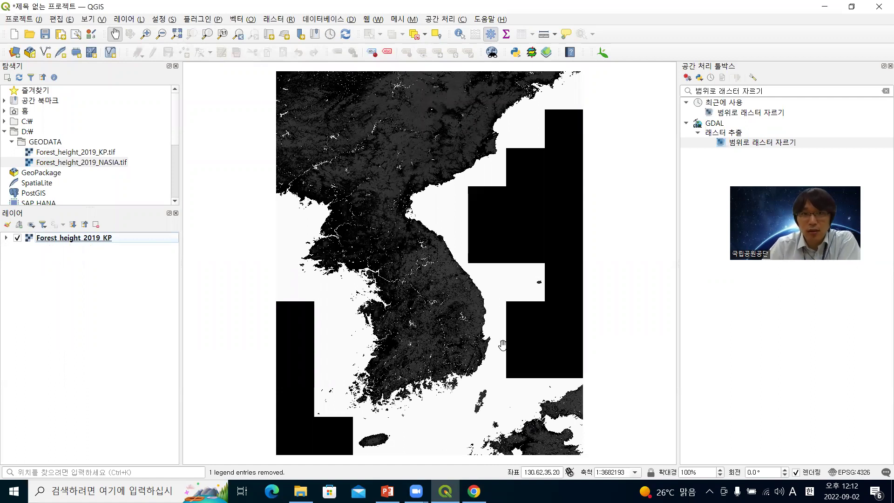
Identify the canopy height values at several points of the Forest_height_2019_KP raster in the northern peninsula
{"action": "left_click", "coordinate": [458, 34]}
{"action": "left_click", "coordinate": [385, 166]}
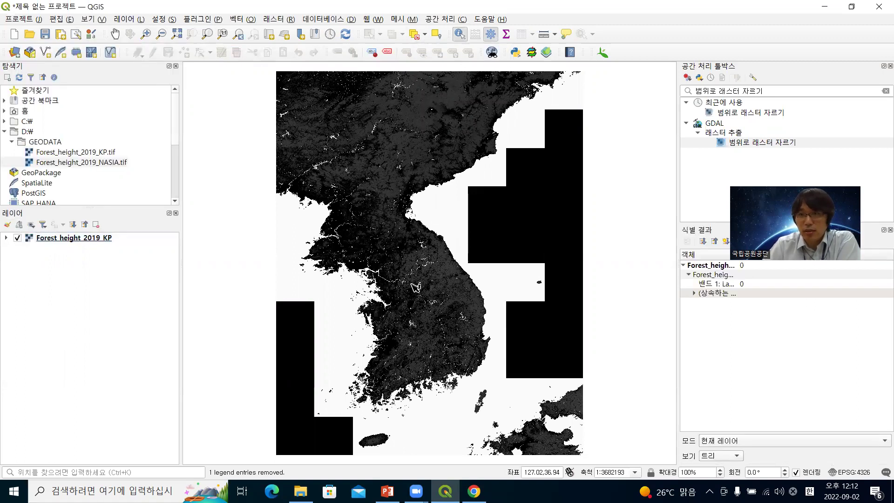
{"action": "left_click", "coordinate": [359, 232]}
{"action": "left_click", "coordinate": [101, 242]}
{"action": "left_click", "coordinate": [417, 193]}
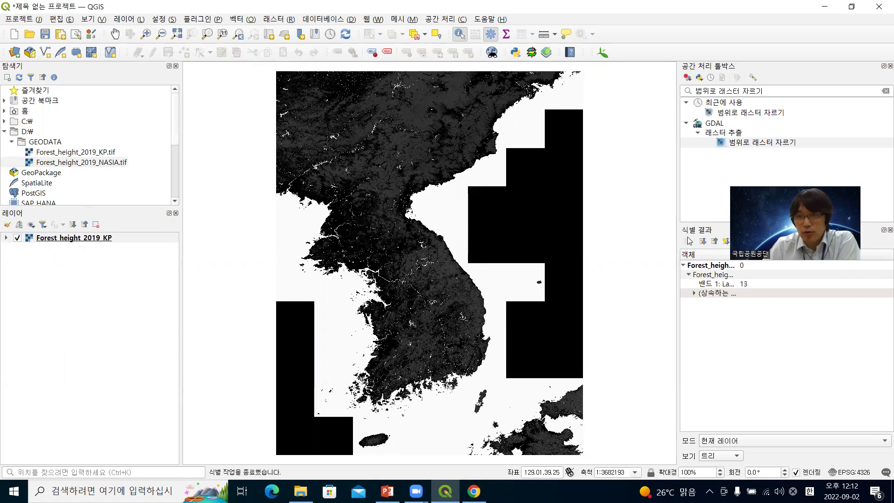
Identify the raster values at points in the southern and northern peninsula and in the sea off the east coast
{"action": "left_click", "coordinate": [439, 319]}
{"action": "left_click", "coordinate": [431, 330]}
{"action": "left_click", "coordinate": [445, 159]}
{"action": "left_click", "coordinate": [457, 326]}
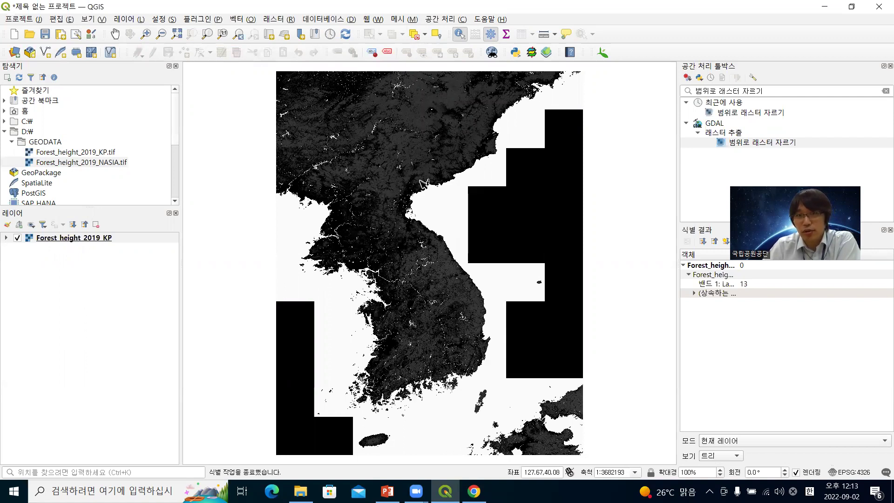
{"action": "left_click", "coordinate": [445, 223]}
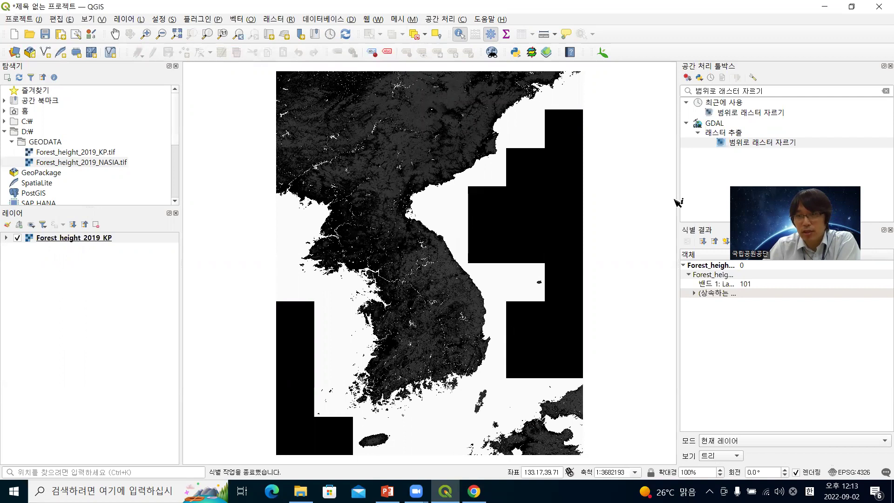
{"action": "left_click", "coordinate": [790, 283]}
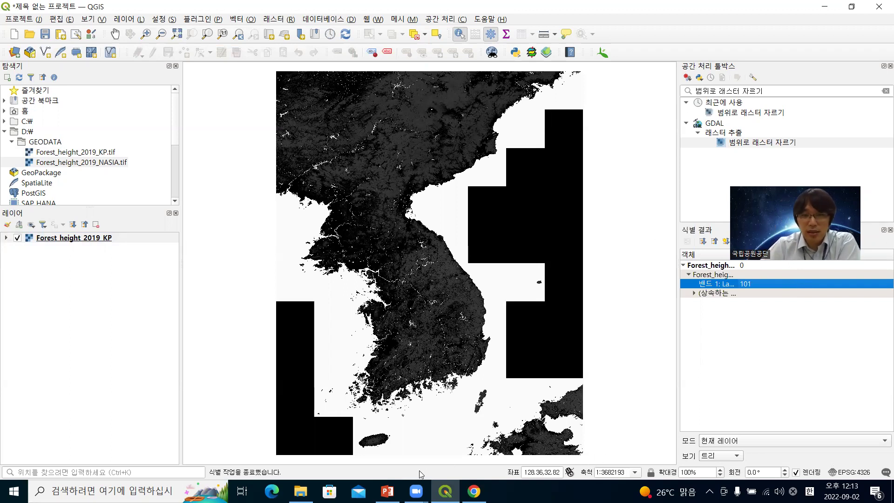
Switch to PowerPoint to read the pixel-code and raster calculator instructions on slides 18 and 19, and return to QGIS
{"action": "left_click", "coordinate": [387, 491]}
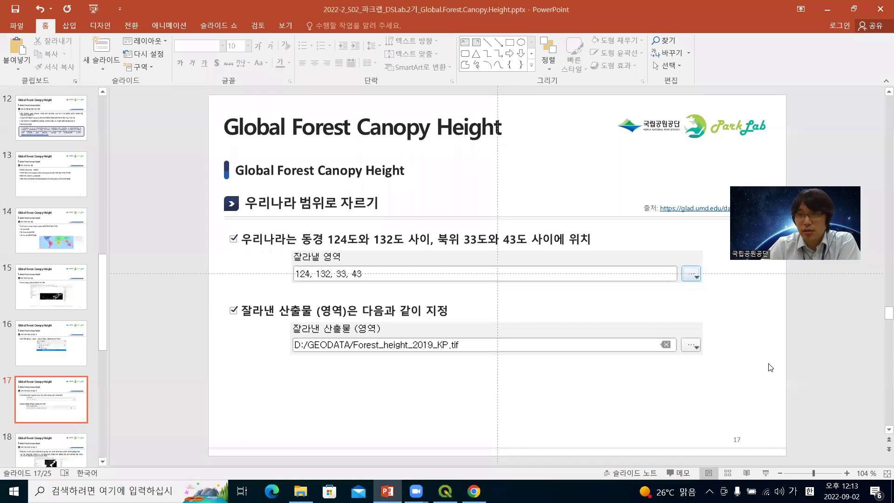
{"action": "scroll", "coordinate": [770, 367], "scroll_direction": "down", "scroll_amount": 1}
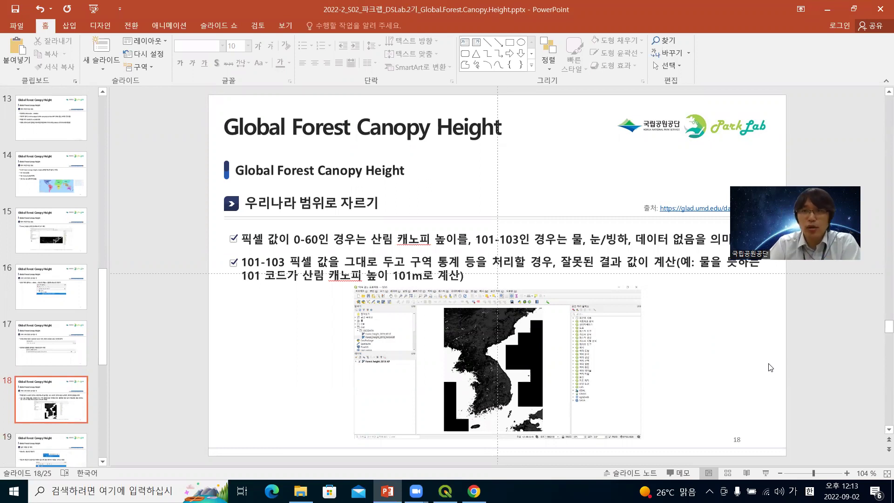
{"action": "key", "text": "Page_Down"}
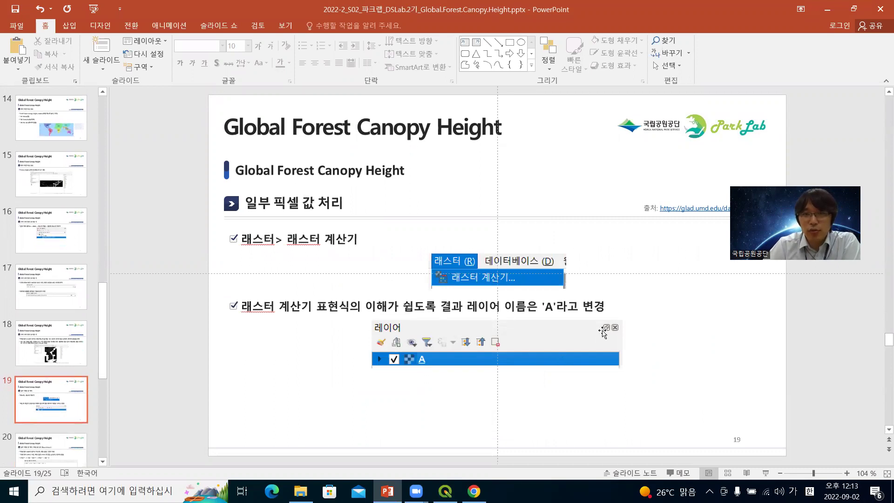
{"action": "left_click", "coordinate": [445, 491]}
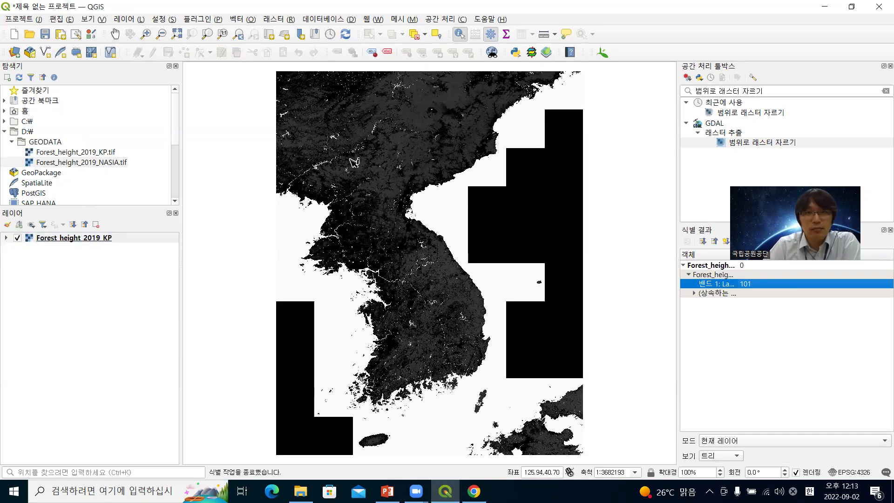
{"action": "left_click", "coordinate": [278, 19]}
{"action": "left_click", "coordinate": [291, 29]}
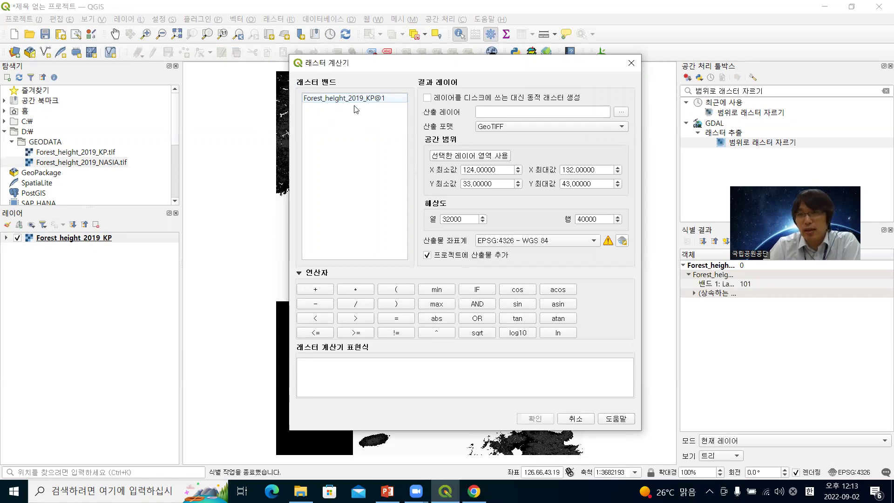
{"action": "double_click", "coordinate": [386, 104]}
{"action": "left_click", "coordinate": [442, 374]}
{"action": "key", "text": "ctrl+a"}
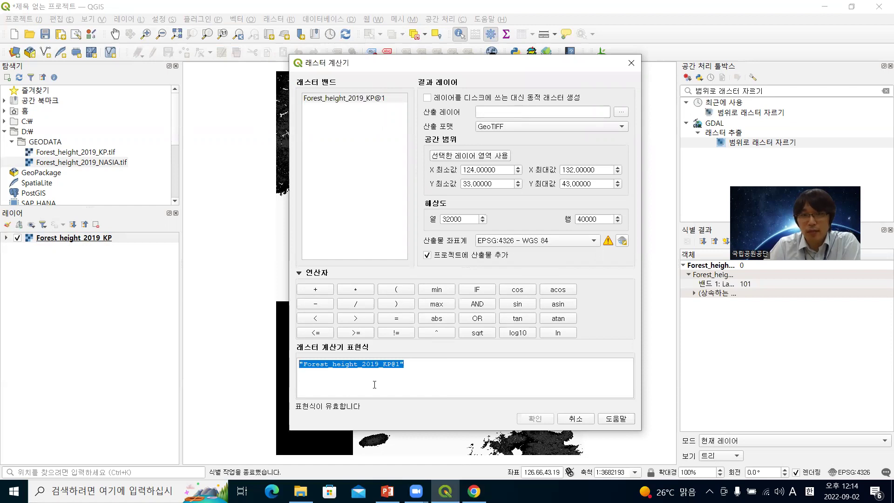
{"action": "left_click", "coordinate": [575, 418]}
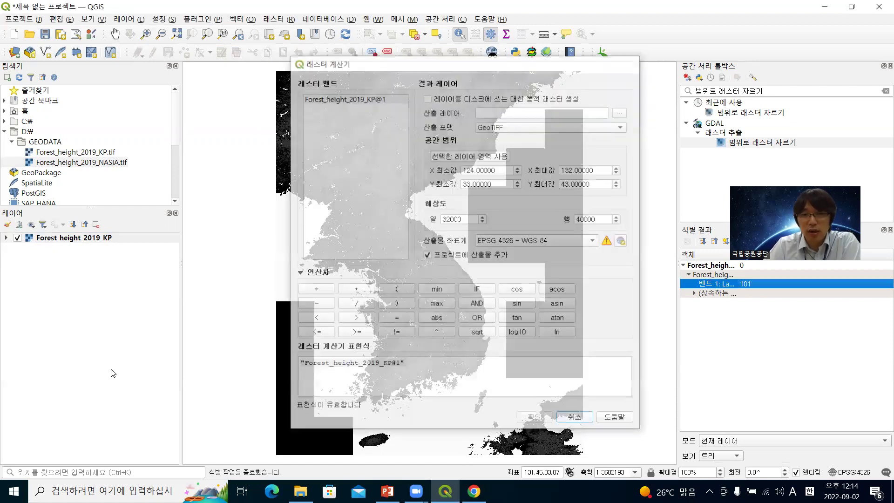
Rename the Forest_height_2019_KP layer to A
{"action": "left_click", "coordinate": [77, 240]}
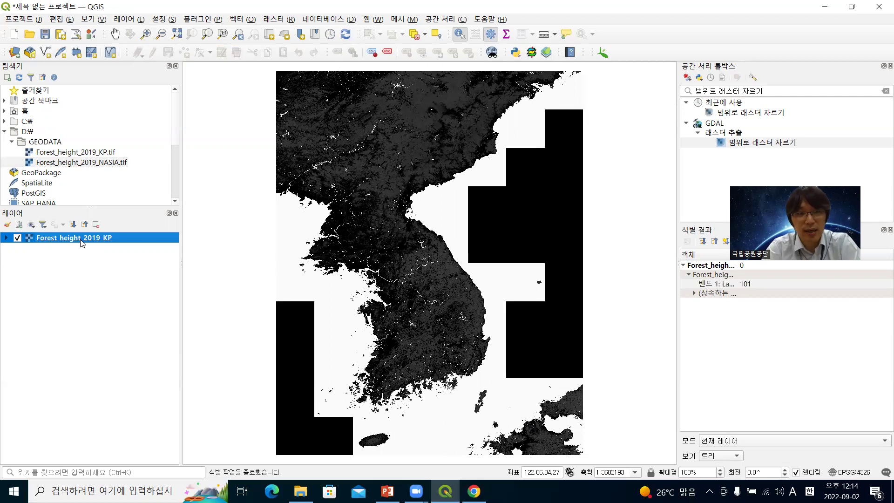
{"action": "left_click", "coordinate": [80, 240]}
{"action": "key", "text": "Hangul"}
{"action": "key", "text": "BackSpace"}
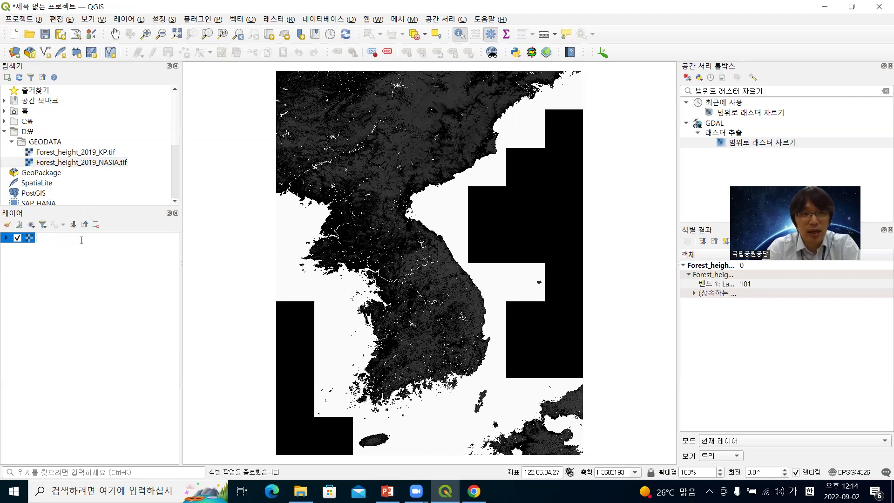
{"action": "type", "text": "A"}
{"action": "key", "text": "Return"}
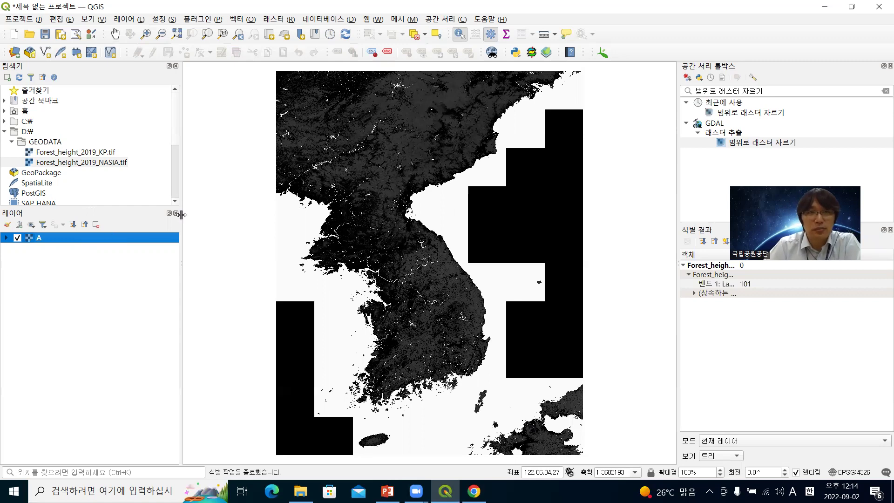
Open the raster calculator, try inserting band A@1 into the expression and clear the expression again
{"action": "left_click", "coordinate": [282, 20]}
{"action": "left_click", "coordinate": [285, 32]}
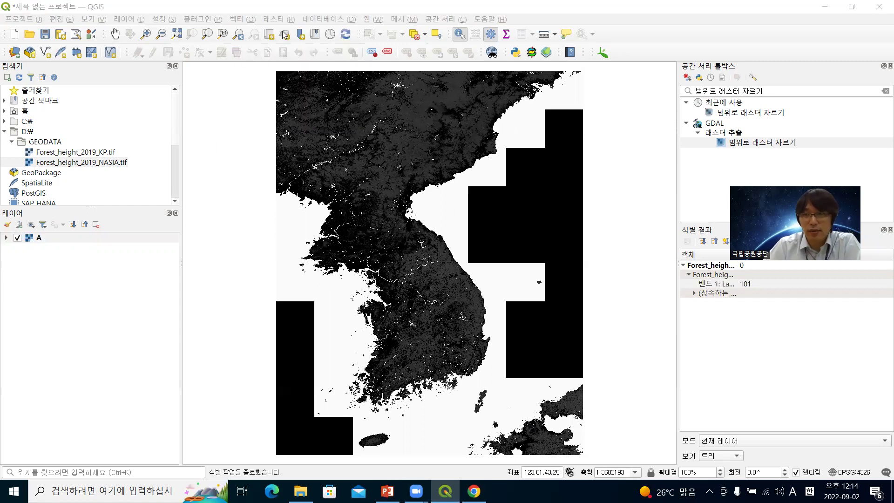
{"action": "double_click", "coordinate": [351, 100]}
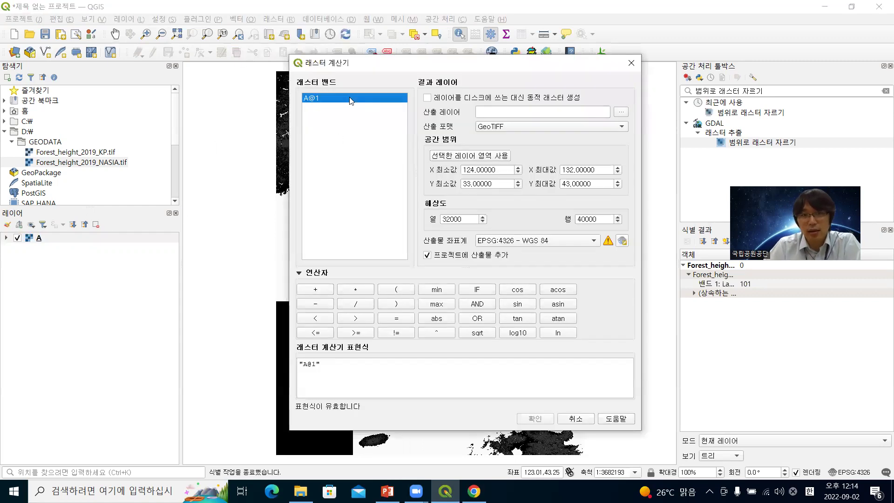
{"action": "left_click", "coordinate": [345, 375]}
{"action": "key", "text": "ctrl+a"}
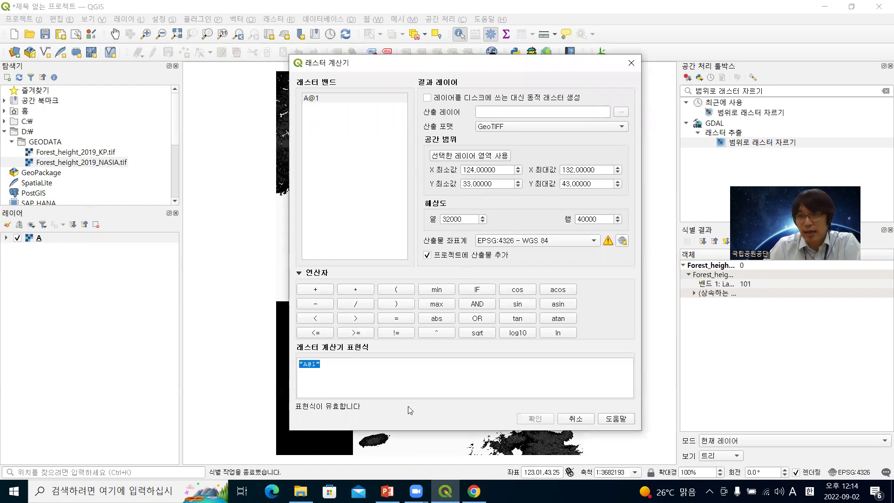
{"action": "key", "text": "Delete"}
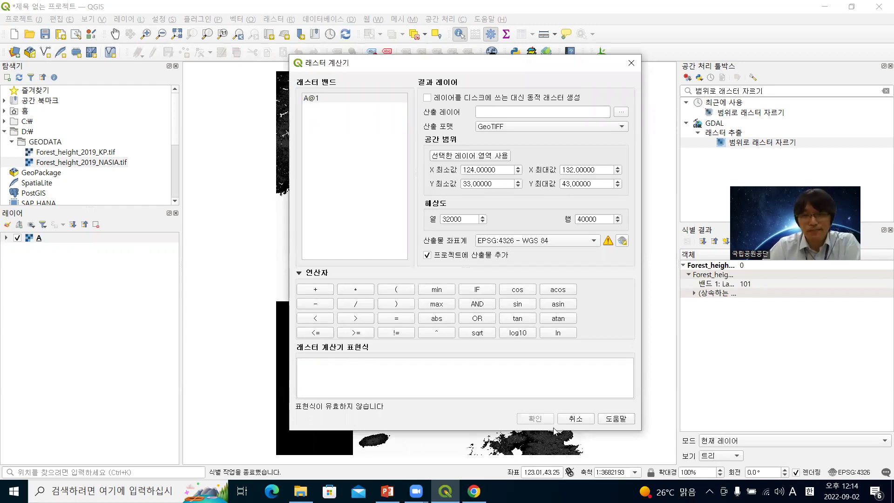
Switch to PowerPoint and examine how slide 20's conditional expression keeps pixel values up to 60 and sets larger ones to 0
{"action": "key", "text": "alt+Tab"}
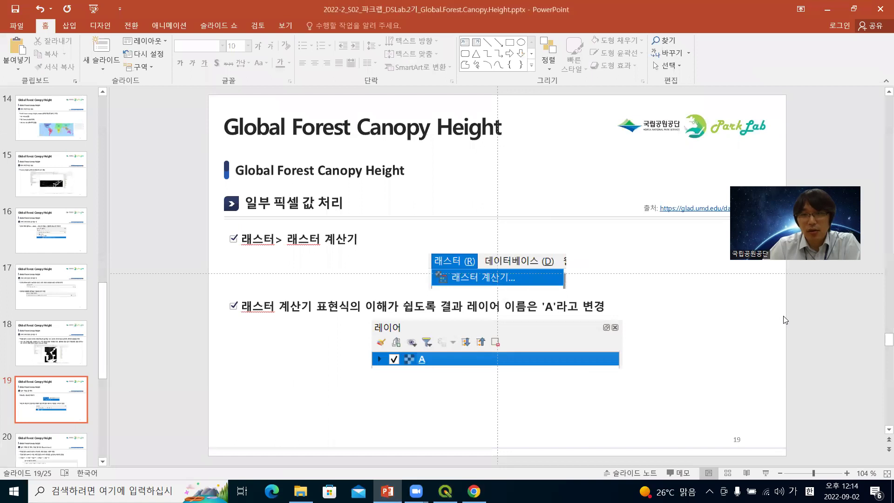
{"action": "scroll", "coordinate": [784, 319], "scroll_direction": "down", "scroll_amount": 2}
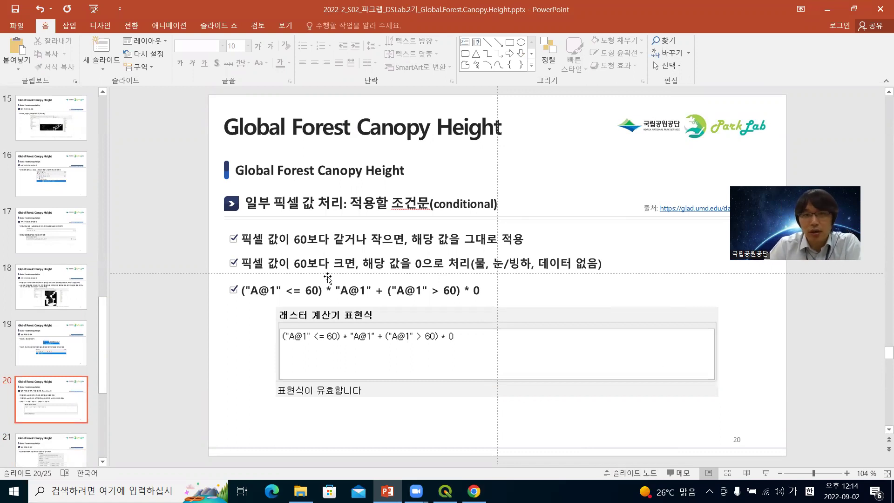
{"action": "left_click_drag", "start_coordinate": [321, 292], "coordinate": [241, 290]}
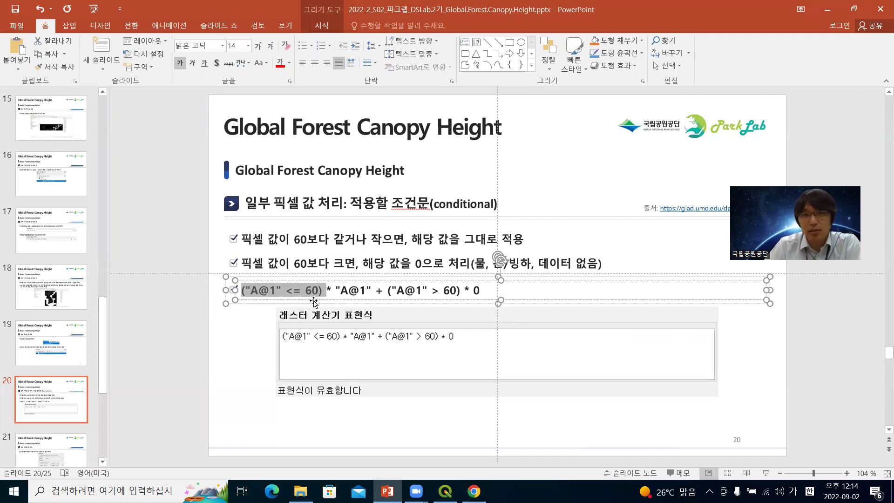
{"action": "left_click", "coordinate": [334, 289]}
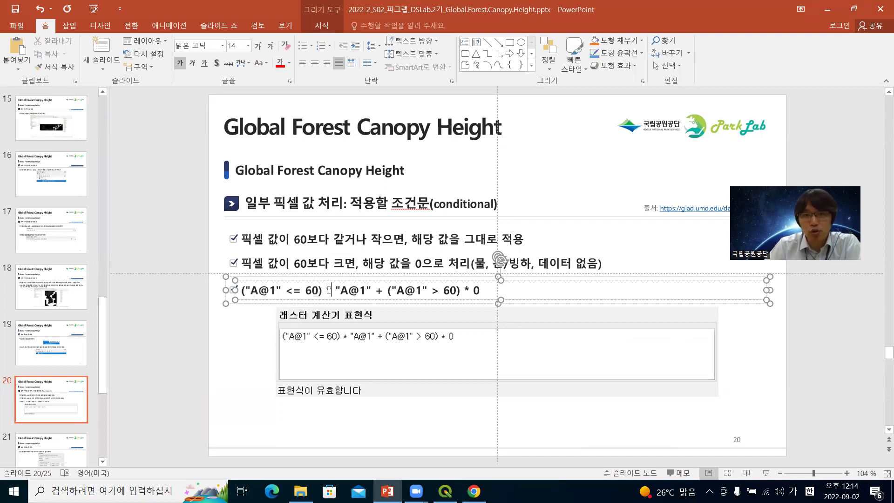
{"action": "left_click_drag", "start_coordinate": [338, 290], "coordinate": [367, 291]}
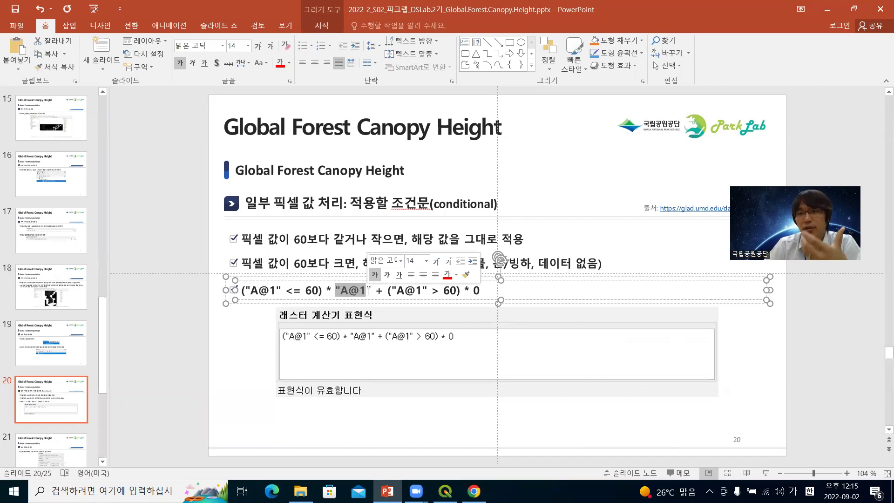
{"action": "left_click_drag", "start_coordinate": [374, 290], "coordinate": [382, 290]}
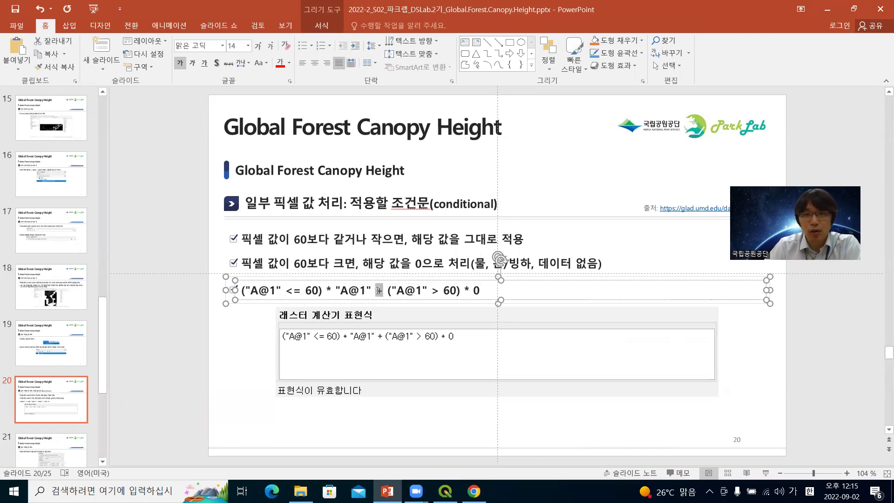
{"action": "left_click", "coordinate": [245, 266]}
{"action": "left_click_drag", "start_coordinate": [245, 266], "coordinate": [345, 270]}
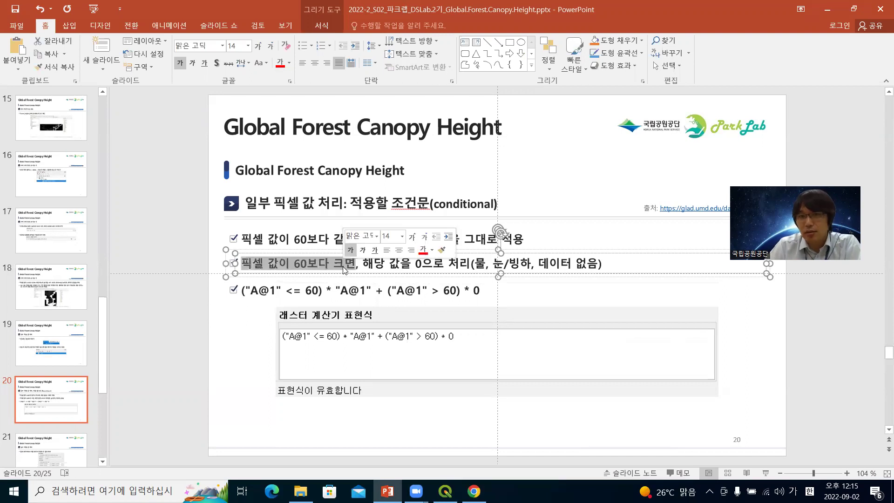
{"action": "left_click_drag", "start_coordinate": [388, 290], "coordinate": [465, 287]}
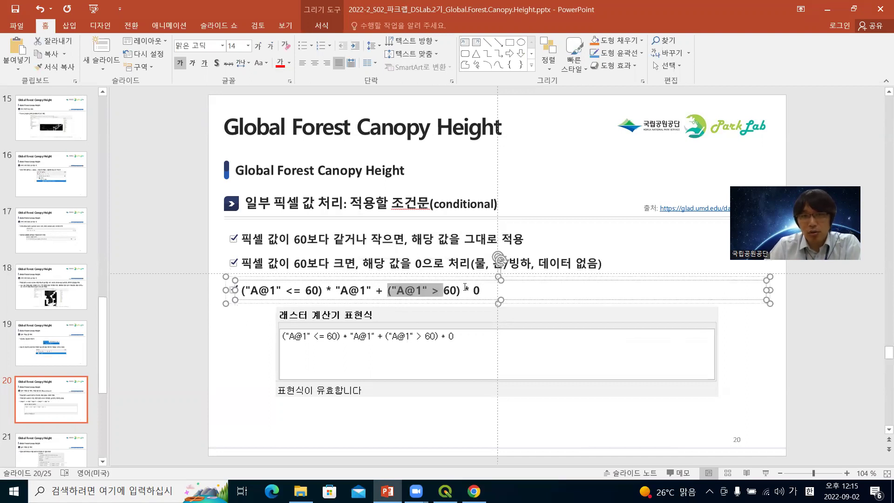
{"action": "left_click", "coordinate": [401, 263]}
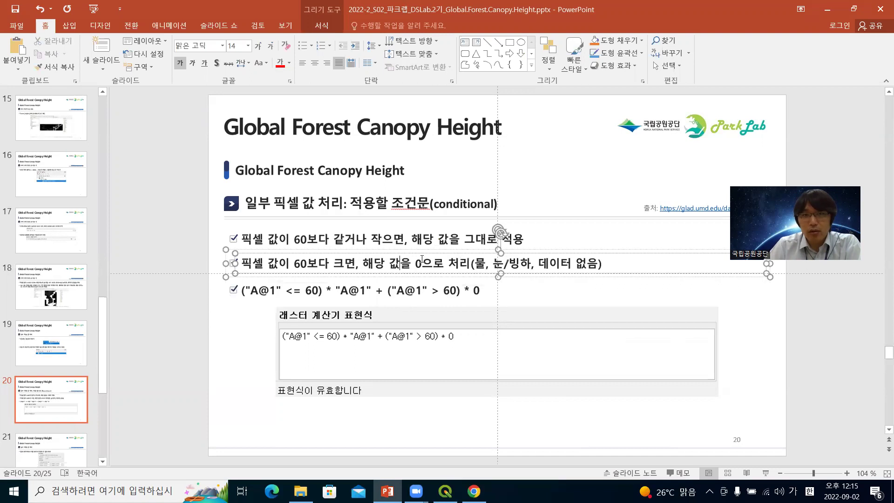
{"action": "double_click", "coordinate": [418, 264]}
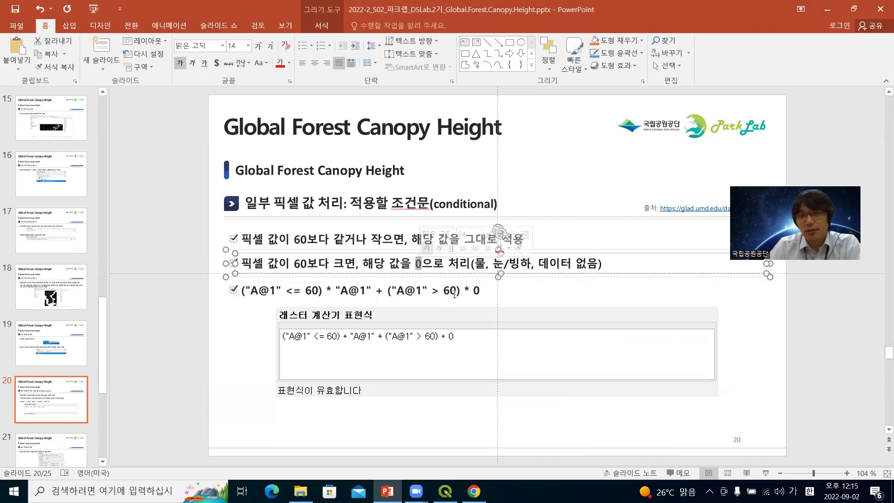
{"action": "left_click_drag", "start_coordinate": [463, 291], "coordinate": [481, 291]}
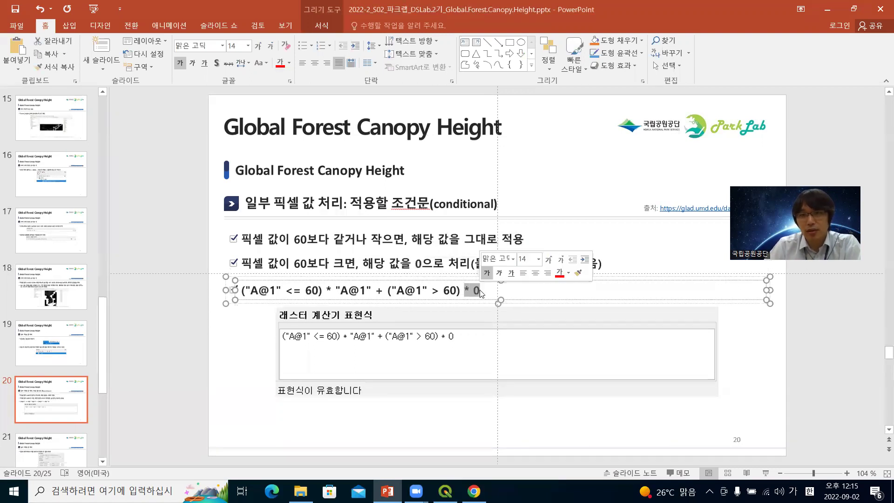
{"action": "left_click", "coordinate": [878, 348]}
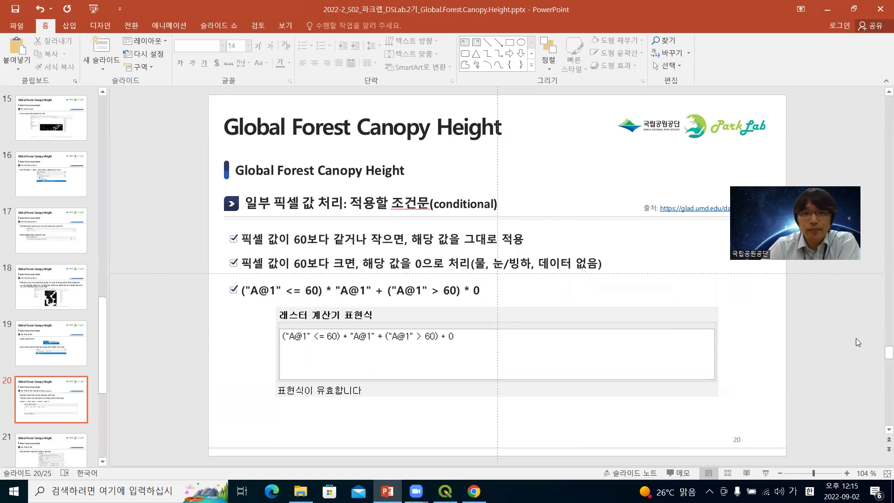
Copy the expression ("A@1" <= 60) * "A@1" + ("A@1" > 60) * 0 from the slide into the QGIS raster calculator
{"action": "left_click", "coordinate": [242, 290]}
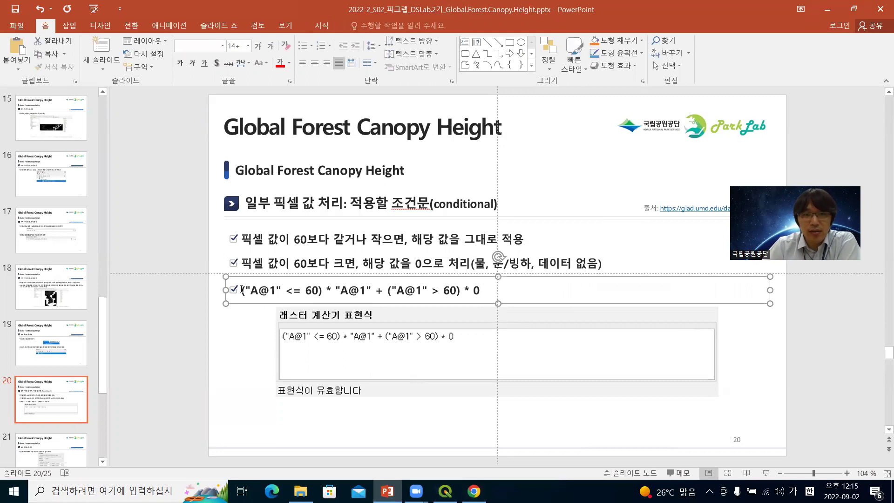
{"action": "left_click_drag", "start_coordinate": [242, 290], "coordinate": [486, 290]}
{"action": "key", "text": "ctrl+c"}
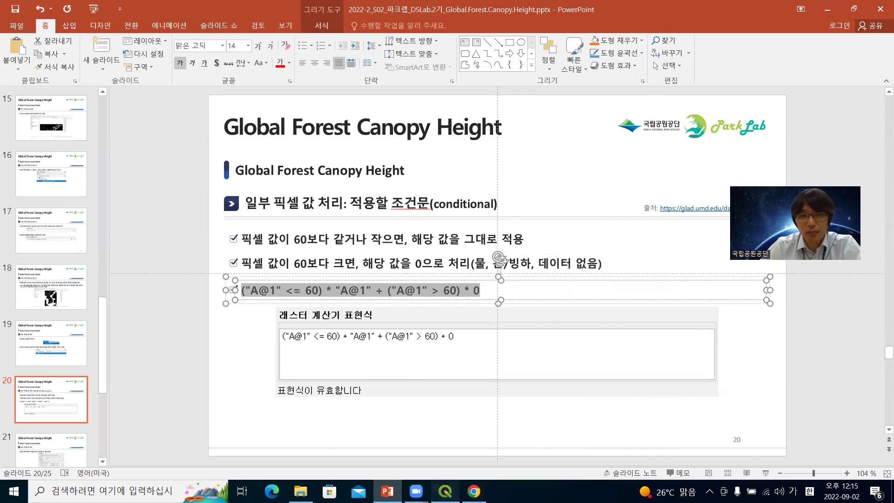
{"action": "left_click", "coordinate": [445, 491]}
{"action": "left_click", "coordinate": [461, 373]}
{"action": "key", "text": "ctrl+v"}
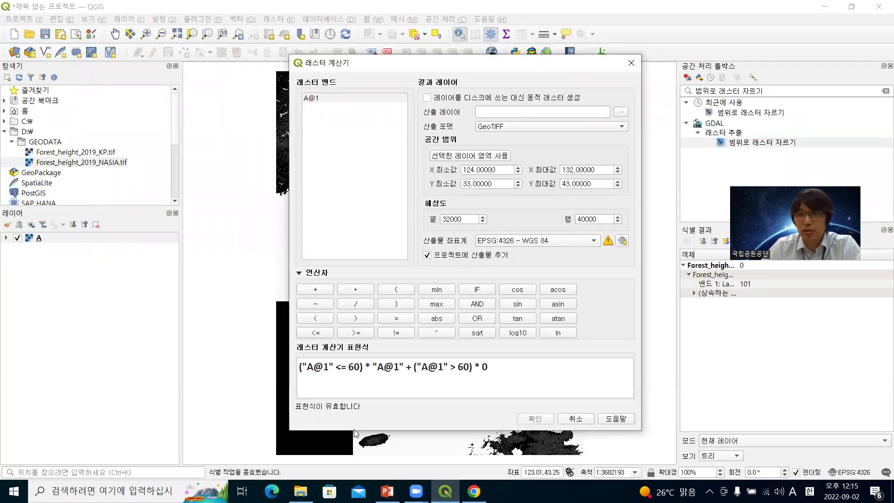
Switch to PowerPoint to check the result-layer settings on slide 21 and return to QGIS
{"action": "key", "text": "alt+Tab"}
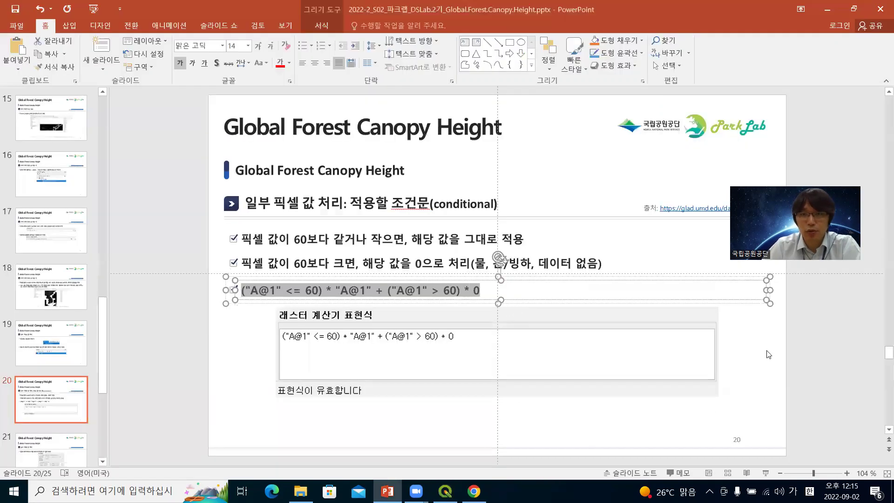
{"action": "scroll", "coordinate": [768, 355], "scroll_direction": "down", "scroll_amount": 1}
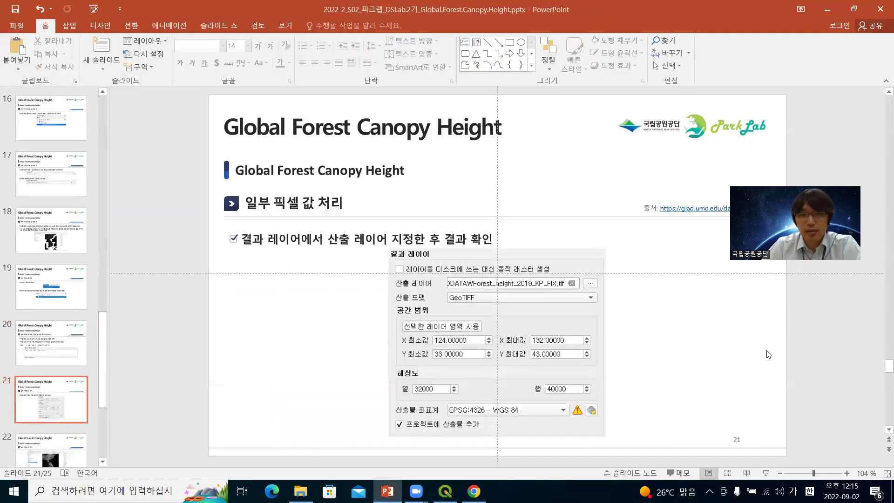
{"action": "key", "text": "alt+Tab"}
Set the raster calculator output to Forest_height_2019_KP_FIX.tif in the GEODATA folder and run the calculation
{"action": "left_click", "coordinate": [624, 139]}
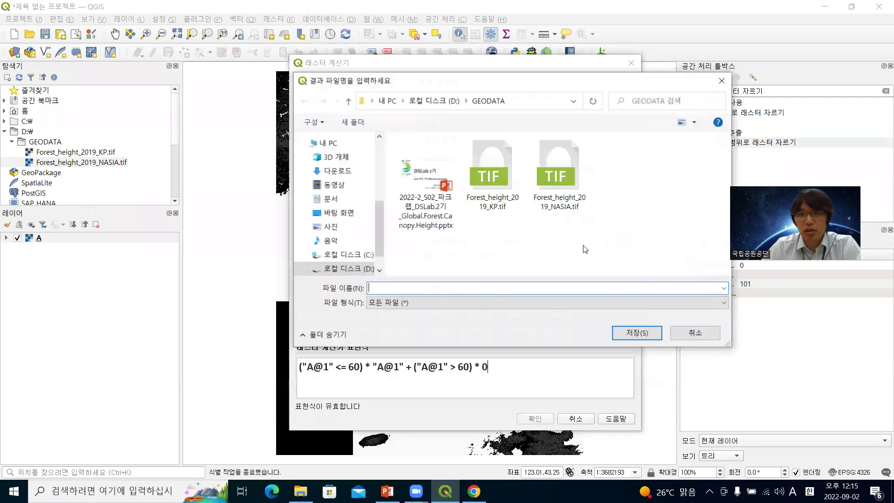
{"action": "left_click", "coordinate": [492, 173]}
{"action": "left_click", "coordinate": [497, 287]}
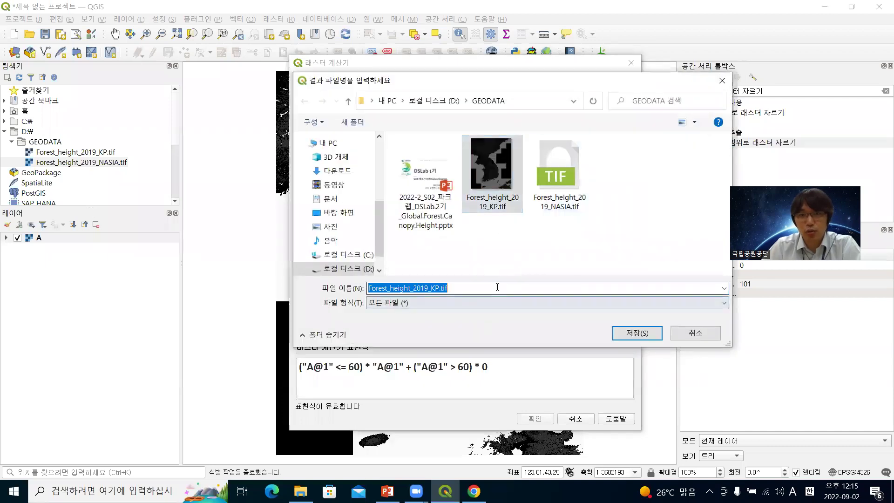
{"action": "left_click", "coordinate": [623, 285]}
{"action": "key", "text": "Left"}
{"action": "key", "text": "Left"}
{"action": "key", "text": "Left"}
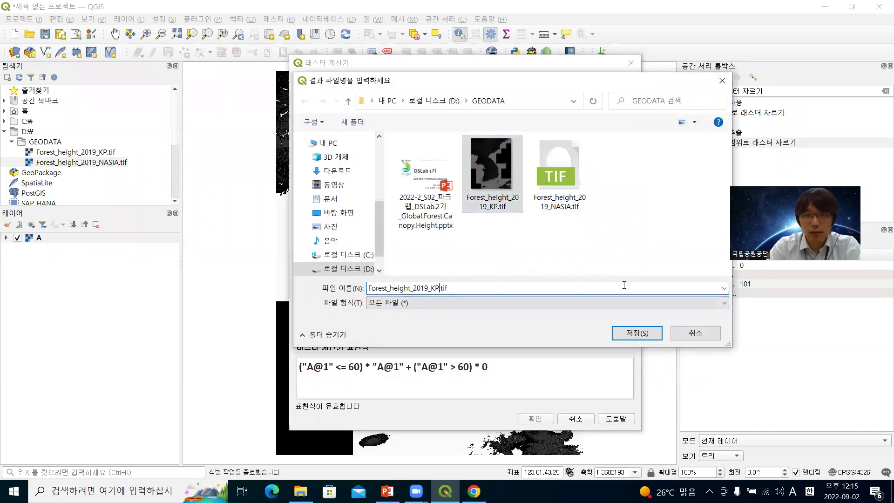
{"action": "type", "text": "_FIX"}
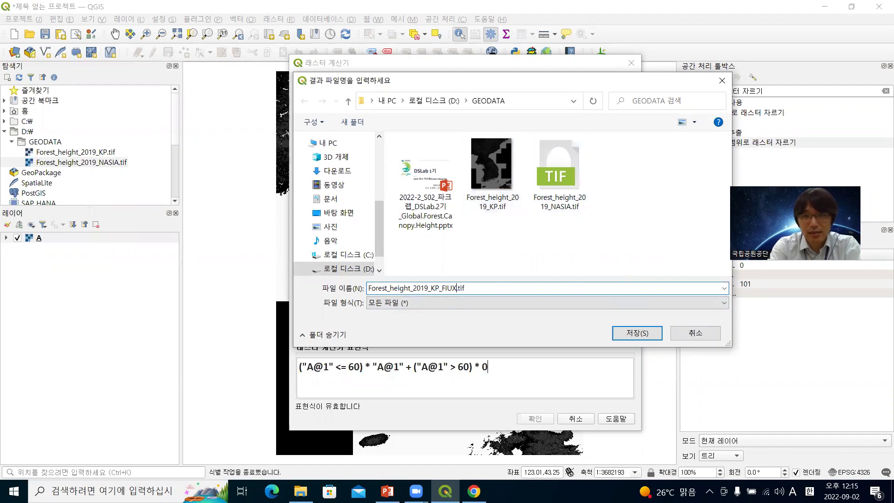
{"action": "key", "text": "Return"}
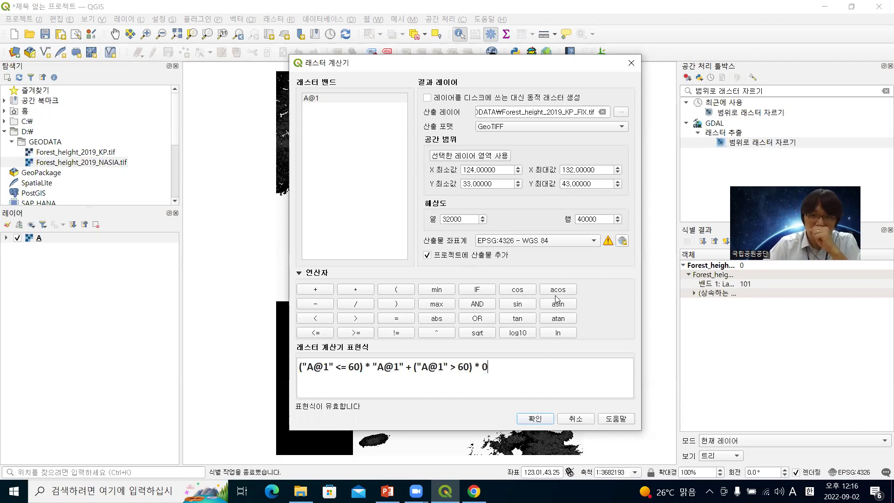
{"action": "left_click", "coordinate": [535, 418]}
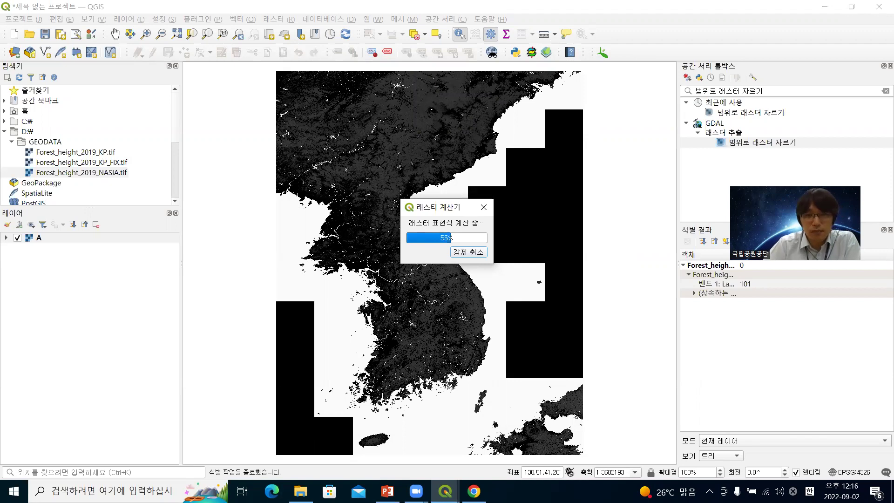
View the expected result on PowerPoint slide 22, return to QGIS to check the calculation's progress and dismiss its completion message
{"action": "key", "text": "alt+Tab"}
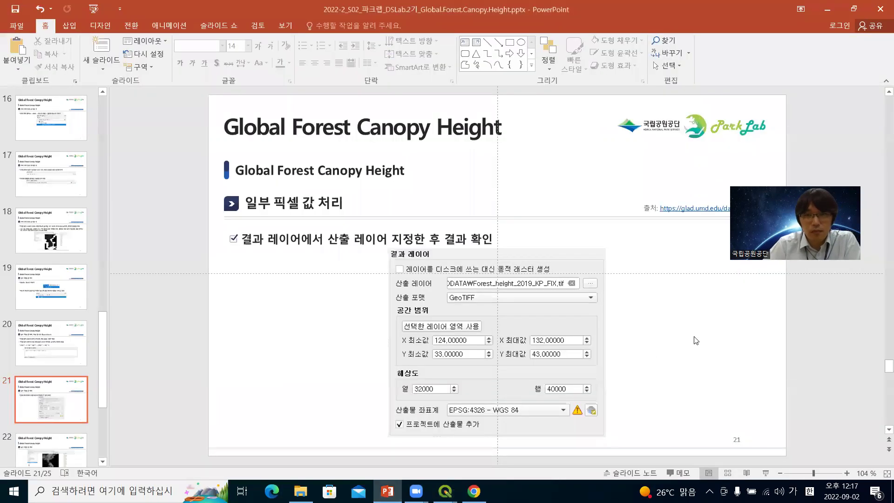
{"action": "scroll", "coordinate": [695, 340], "scroll_direction": "down", "scroll_amount": 1}
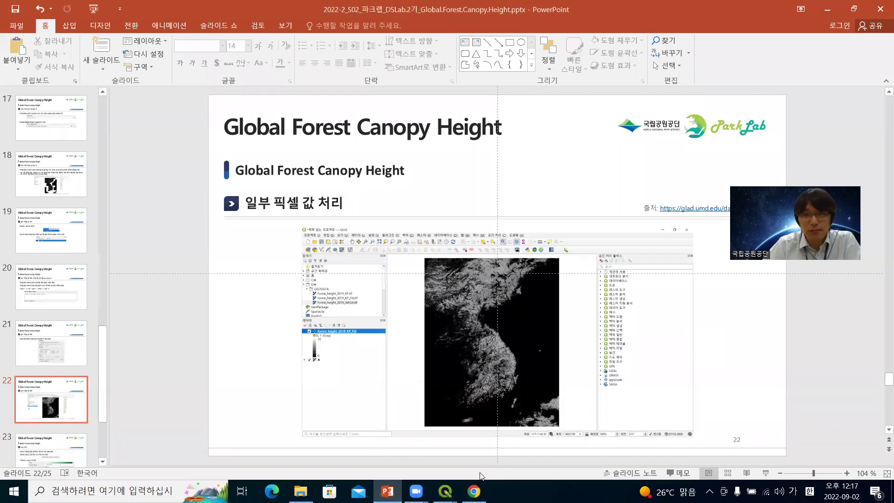
{"action": "left_click", "coordinate": [445, 491]}
{"action": "left_click", "coordinate": [372, 454]}
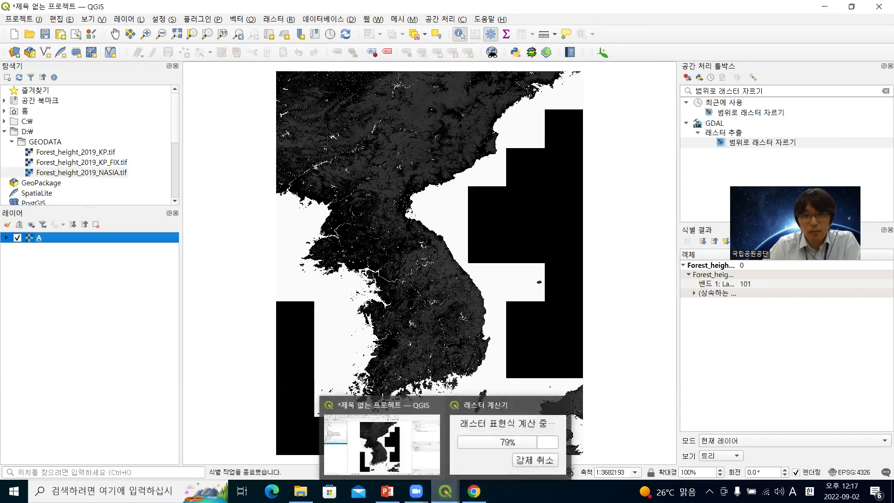
{"action": "left_click", "coordinate": [497, 451]}
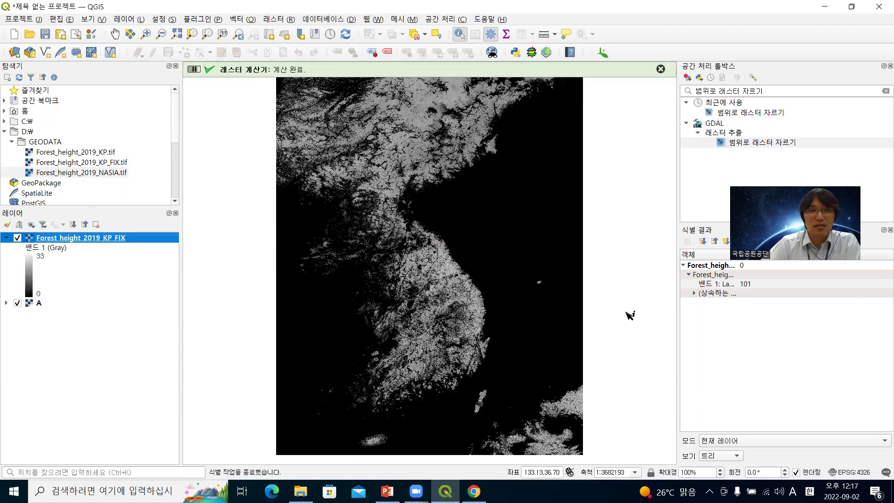
{"action": "left_click", "coordinate": [661, 69]}
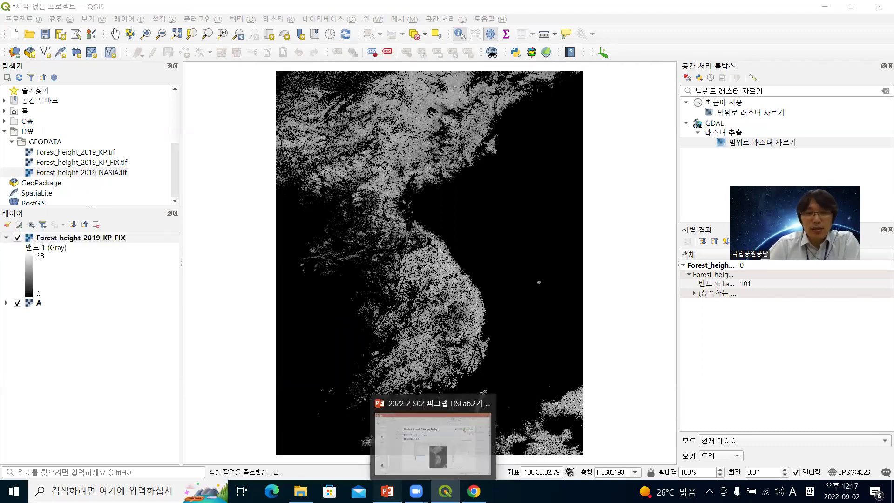
Switch to PowerPoint, review the symbol adjustment slides 23 to 25 and return to QGIS
{"action": "left_click", "coordinate": [387, 491]}
{"action": "scroll", "coordinate": [611, 282], "scroll_direction": "down", "scroll_amount": 3}
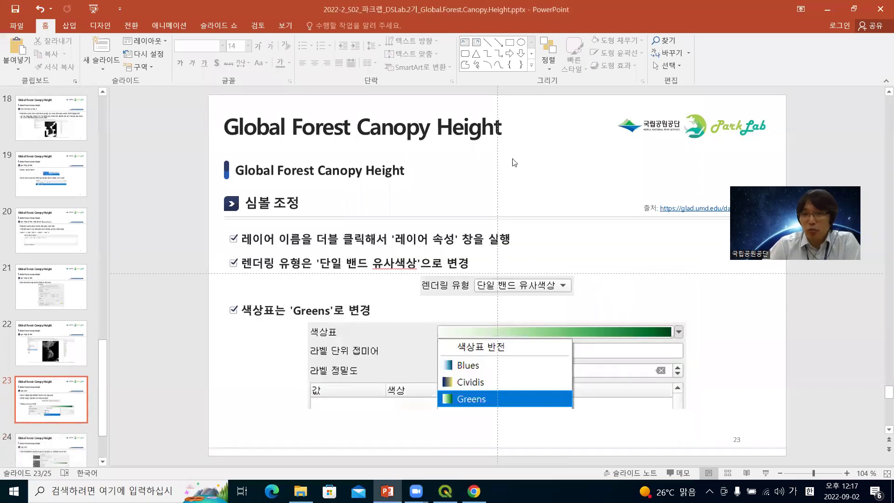
{"action": "scroll", "coordinate": [630, 278], "scroll_direction": "down", "scroll_amount": 4}
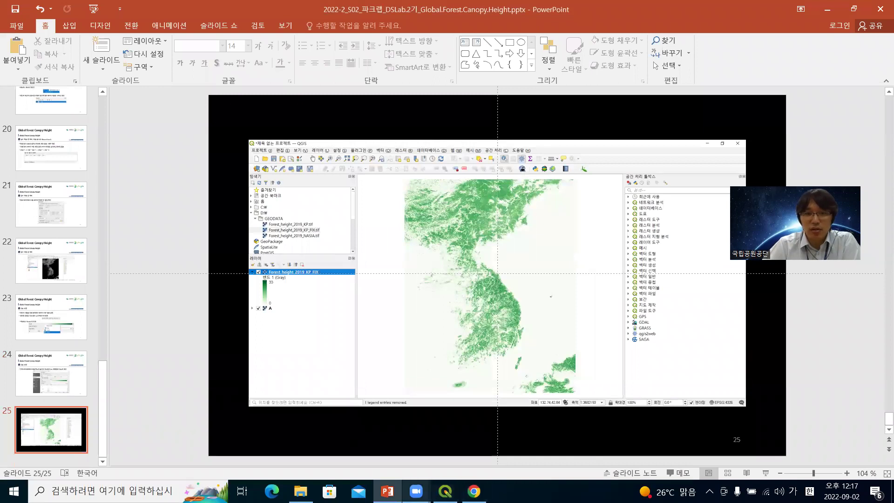
{"action": "left_click", "coordinate": [445, 491]}
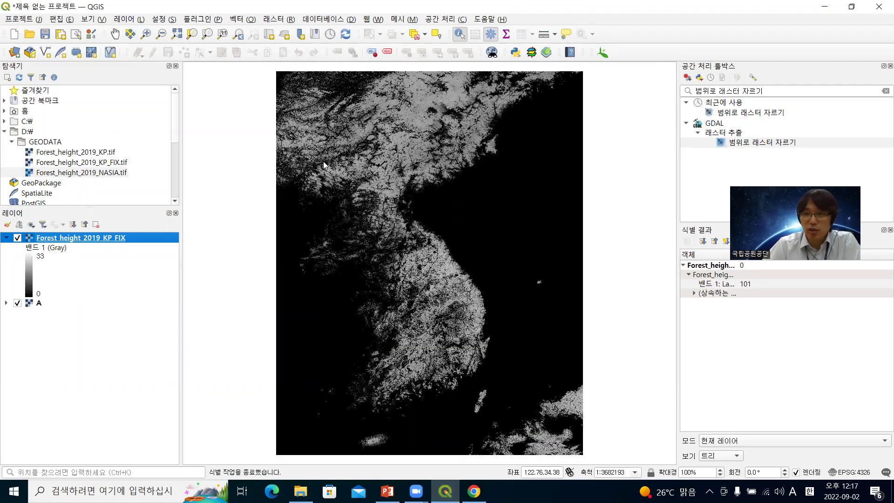
Render the Forest_height_2019_KP_FIX layer as singleband pseudocolor (단일 밴드 유사색상) with the Greens colour ramp
{"action": "double_click", "coordinate": [78, 241]}
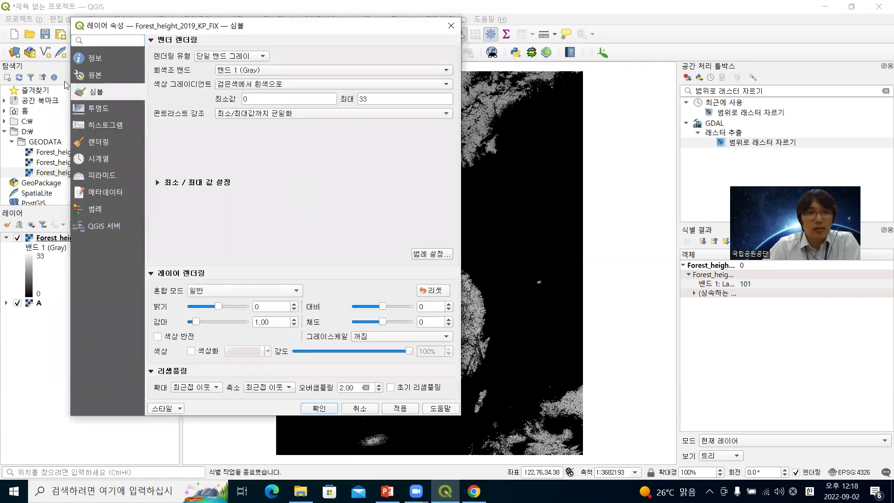
{"action": "left_click", "coordinate": [261, 54]}
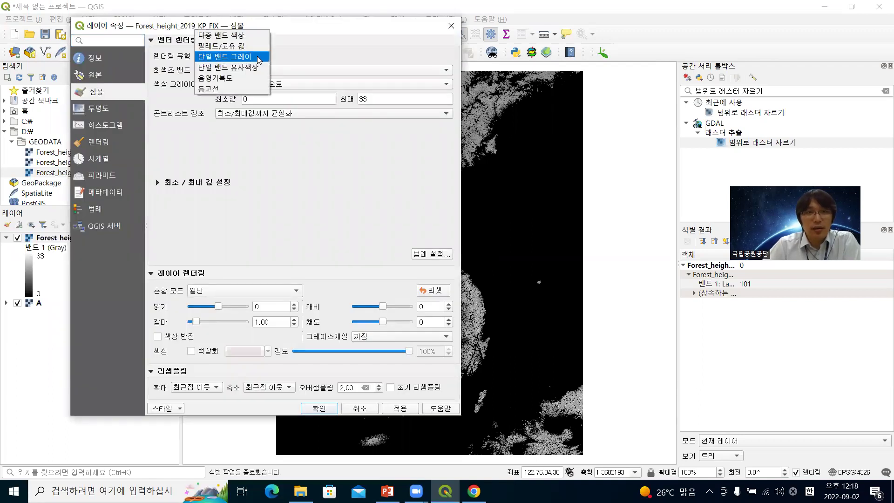
{"action": "left_click", "coordinate": [257, 68]}
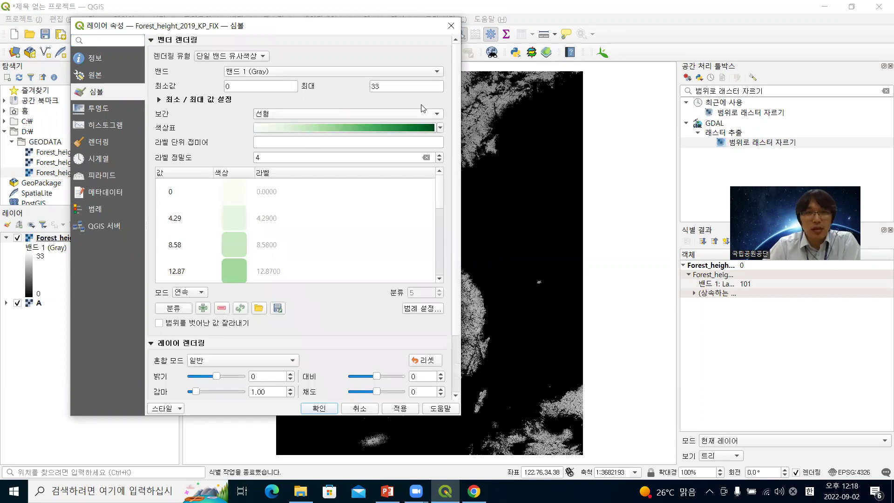
{"action": "left_click", "coordinate": [440, 128]}
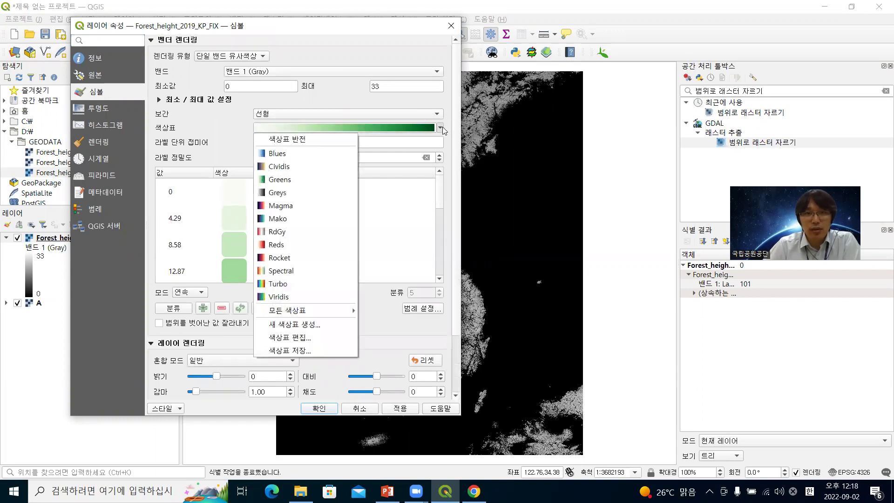
{"action": "left_click", "coordinate": [296, 181]}
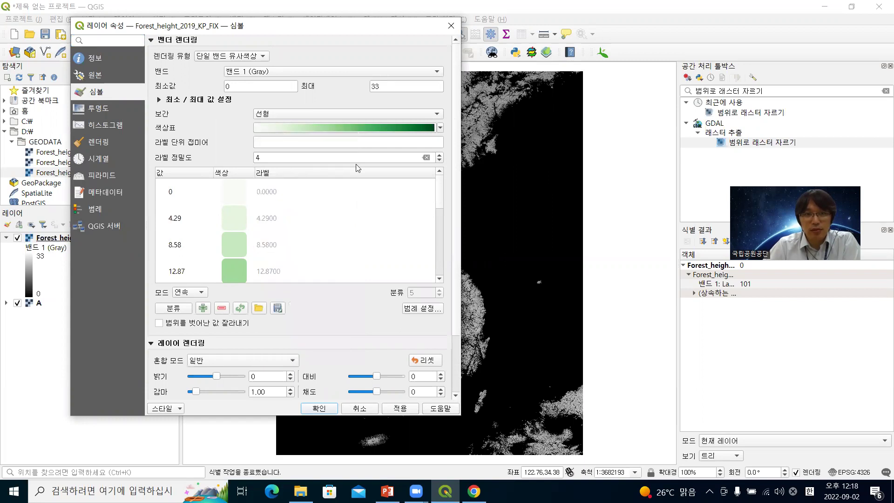
{"action": "left_click", "coordinate": [400, 408]}
{"action": "left_click", "coordinate": [318, 408]}
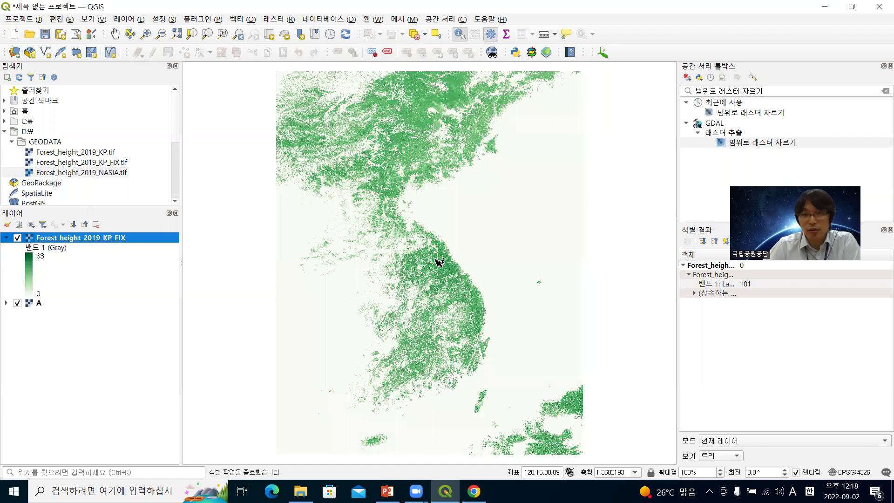
Add the OpenStreetMap XYZ tile layer to the map above the Forest_height_2019_KP_FIX layer
{"action": "scroll", "coordinate": [483, 282], "scroll_direction": "up", "scroll_amount": 2}
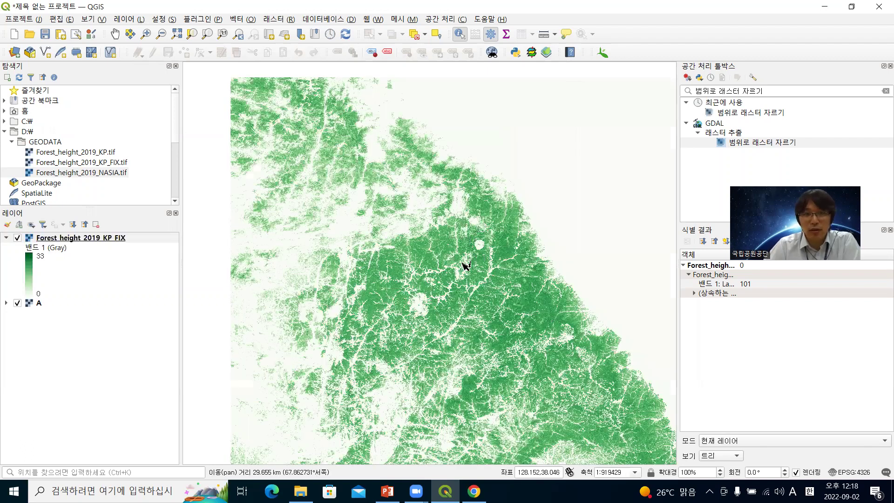
{"action": "scroll", "coordinate": [461, 264], "scroll_direction": "up", "scroll_amount": 2}
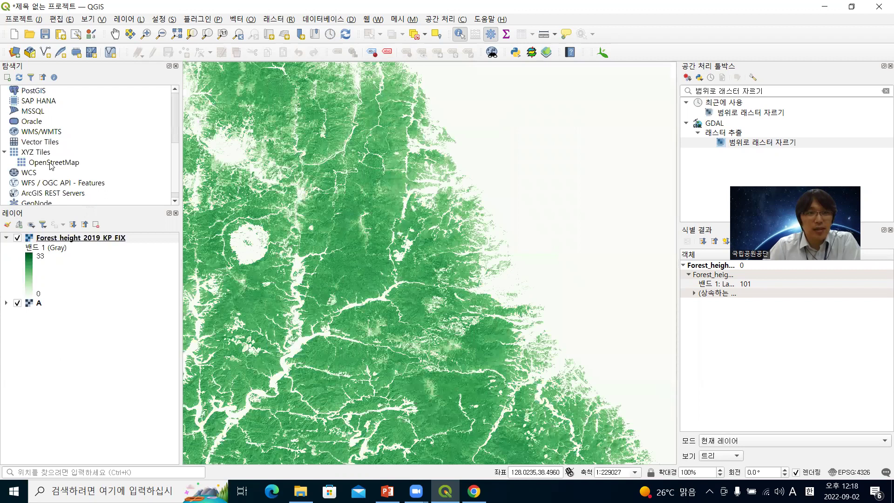
{"action": "left_click_drag", "start_coordinate": [52, 166], "coordinate": [289, 302]}
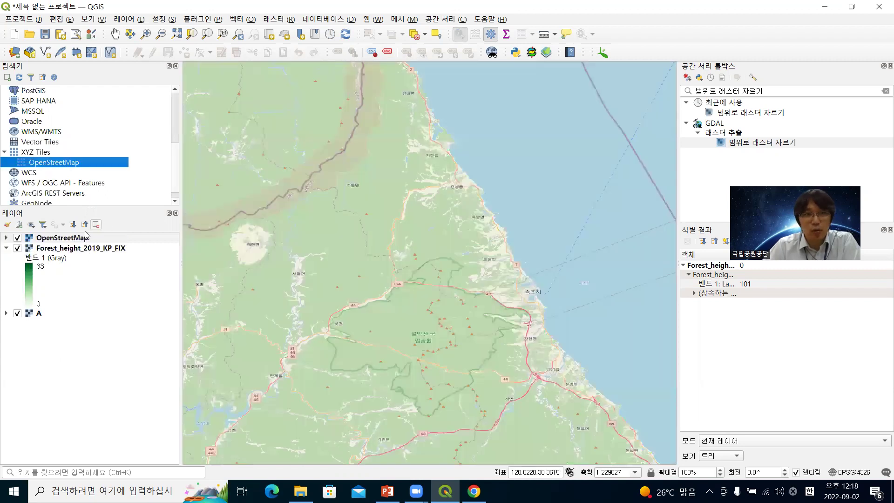
Set the OpenStreetMap layer's global opacity to 50%
{"action": "double_click", "coordinate": [84, 242]}
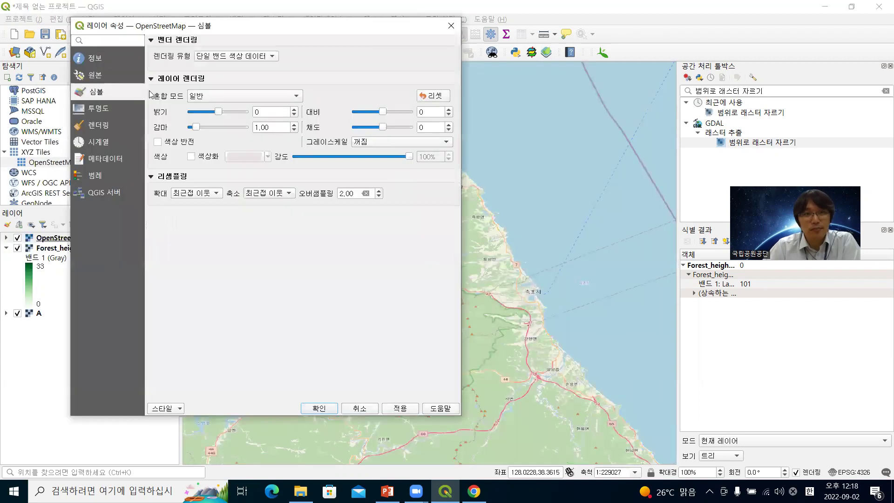
{"action": "left_click", "coordinate": [99, 107]}
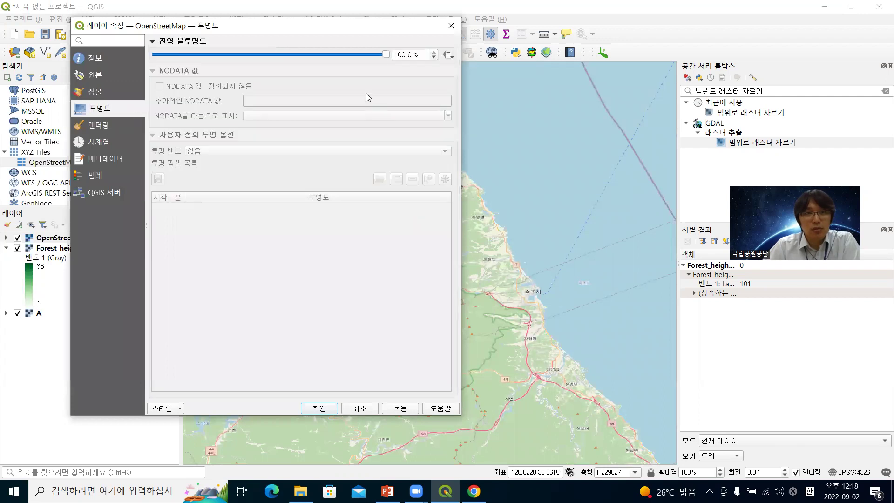
{"action": "double_click", "coordinate": [403, 55]}
{"action": "type", "text": "50"}
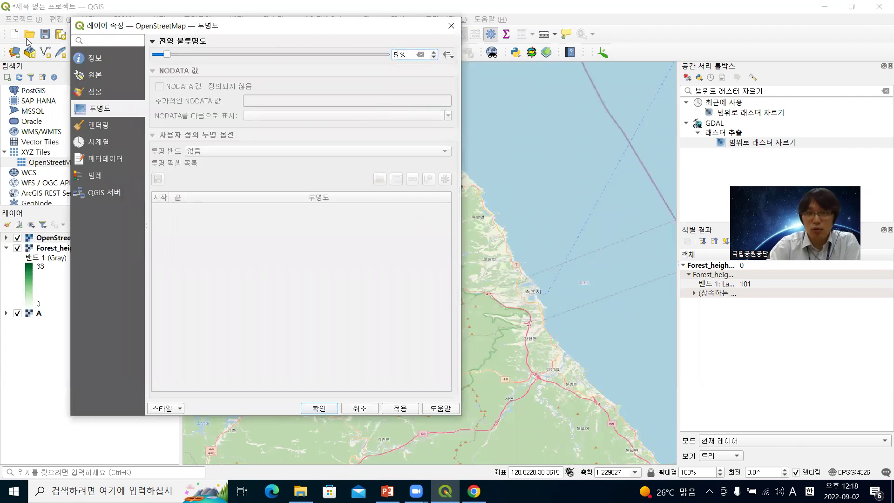
{"action": "left_click", "coordinate": [406, 410]}
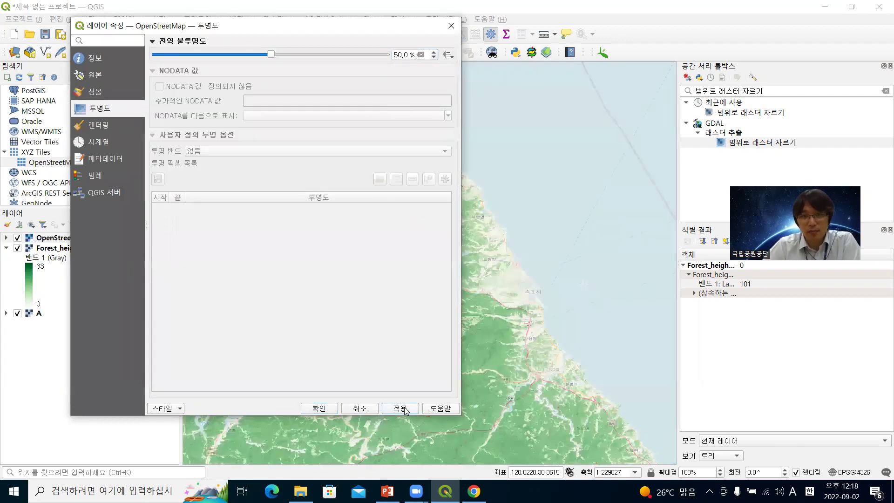
{"action": "left_click", "coordinate": [319, 408]}
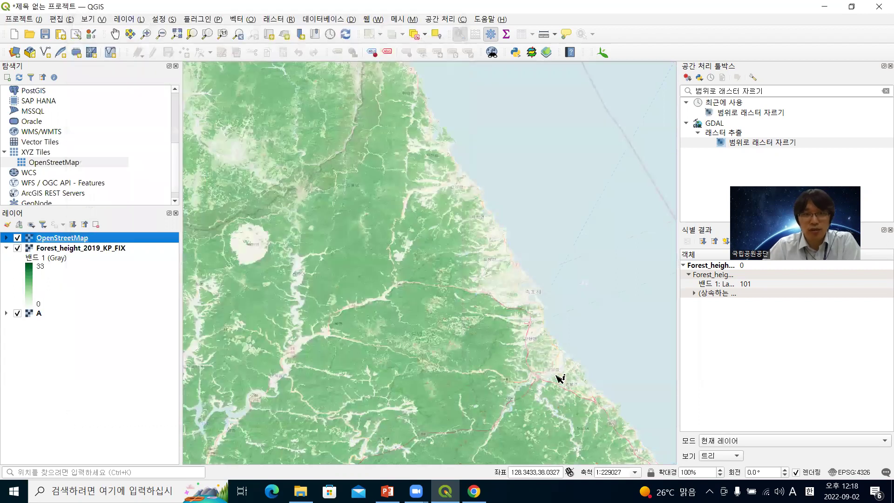
Inspect the forest heights against the basemap roads and coastline, and hide the OpenStreetMap layer
{"action": "scroll", "coordinate": [375, 307], "scroll_direction": "up", "scroll_amount": 2}
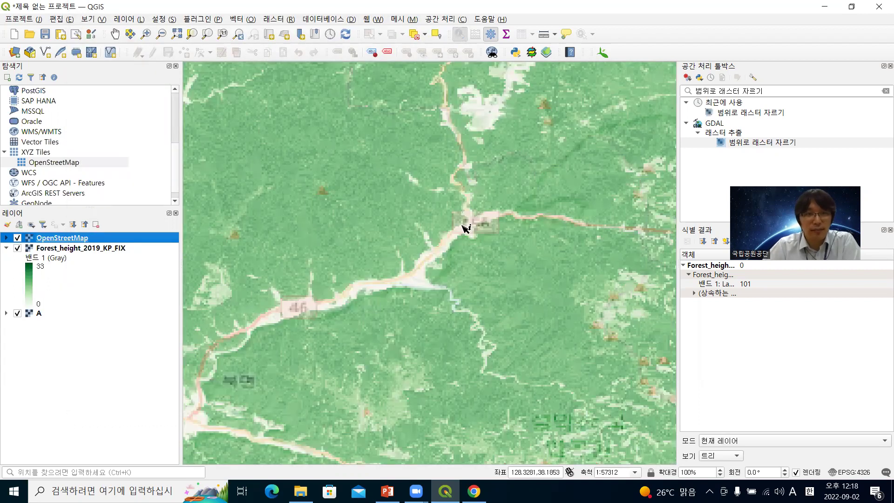
{"action": "scroll", "coordinate": [551, 236], "scroll_direction": "down", "scroll_amount": 1}
{"action": "scroll", "coordinate": [485, 305], "scroll_direction": "down", "scroll_amount": 2}
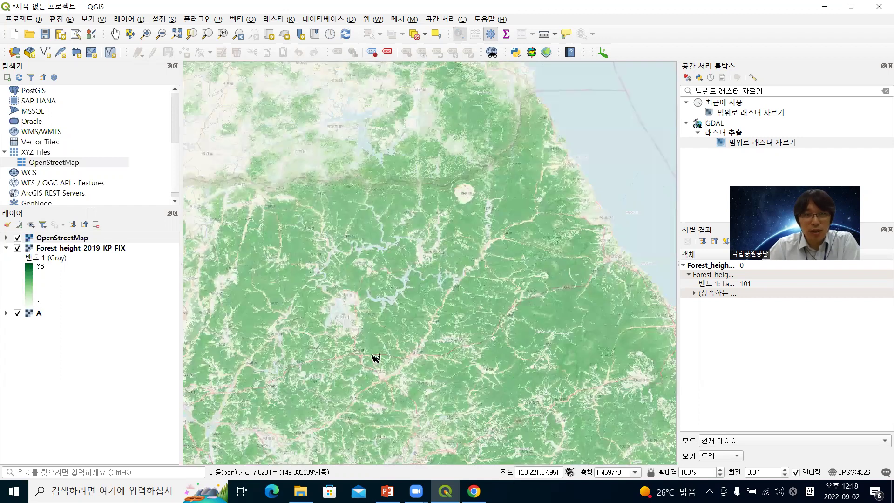
{"action": "key", "text": "Down"}
{"action": "key", "text": "Left"}
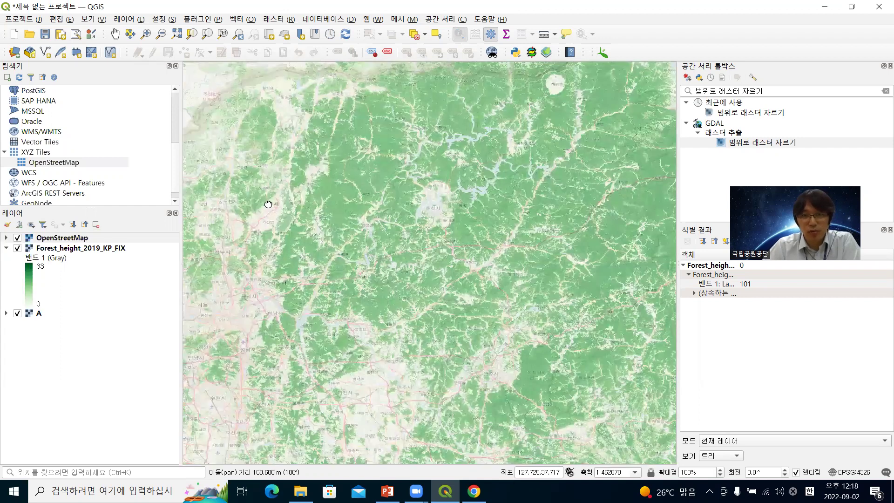
{"action": "left_click_drag", "start_coordinate": [484, 242], "coordinate": [188, 276]}
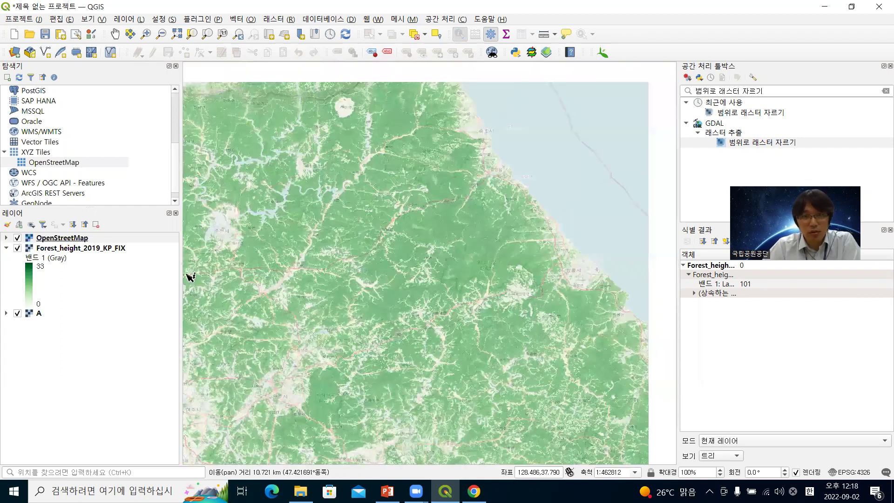
{"action": "left_click", "coordinate": [17, 238]}
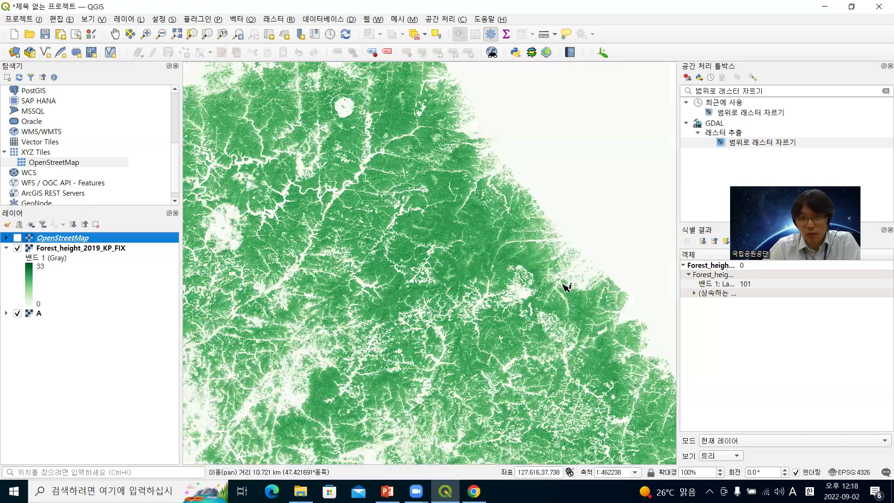
Show the OpenStreetMap and Forest_height_2019_KP_FIX layers together, focused on the Odaesan National Park (오대산 국립공원) area inland from the east coast
{"action": "key", "text": "space"}
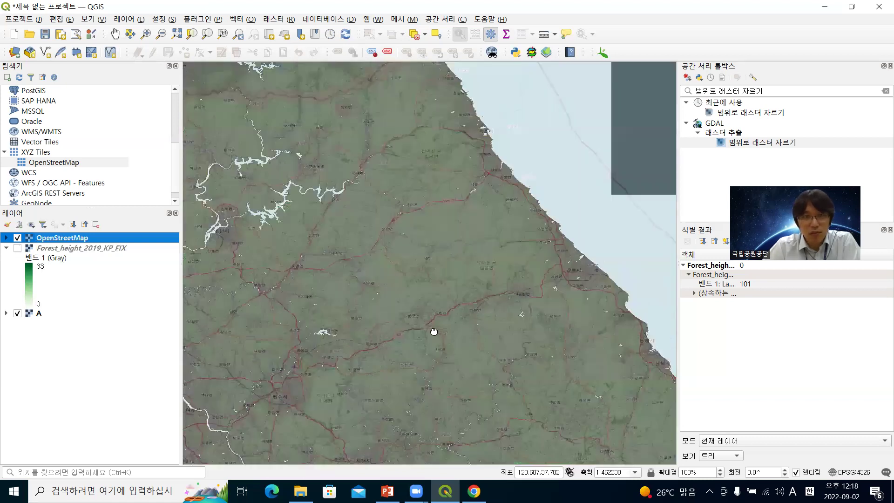
{"action": "left_click", "coordinate": [17, 247]}
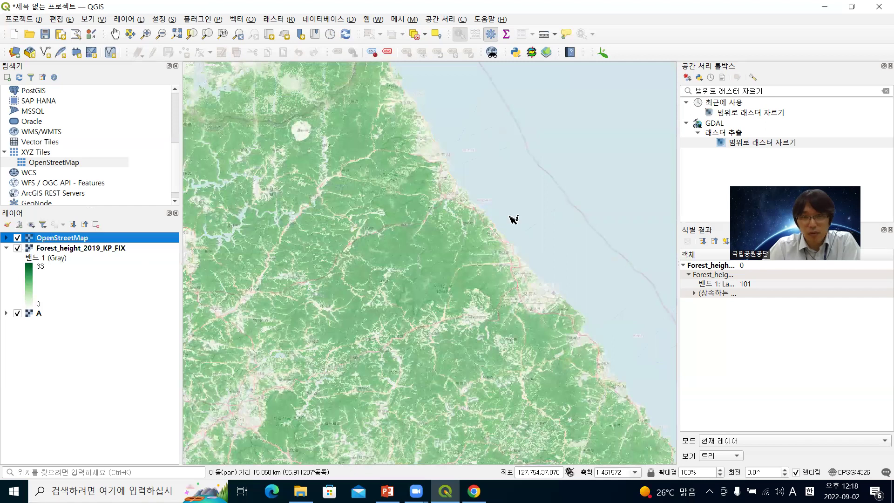
{"action": "scroll", "coordinate": [442, 293], "scroll_direction": "up", "scroll_amount": 1}
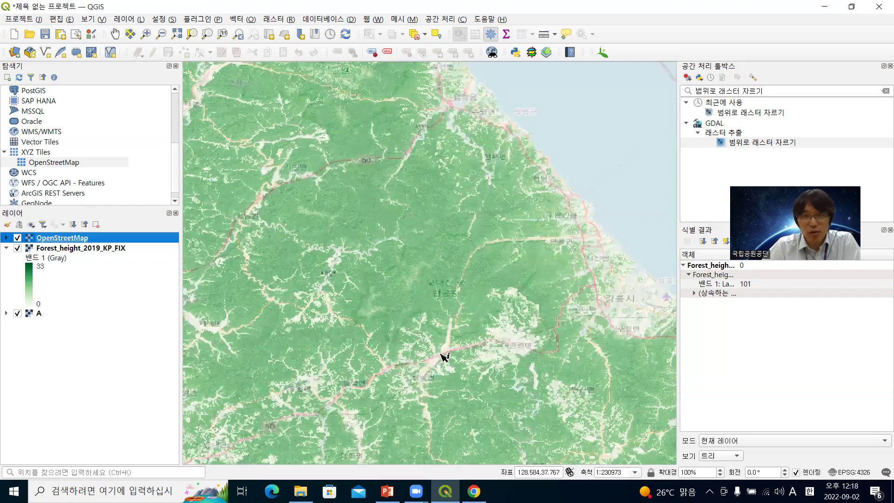
{"action": "scroll", "coordinate": [493, 214], "scroll_direction": "up", "scroll_amount": 1}
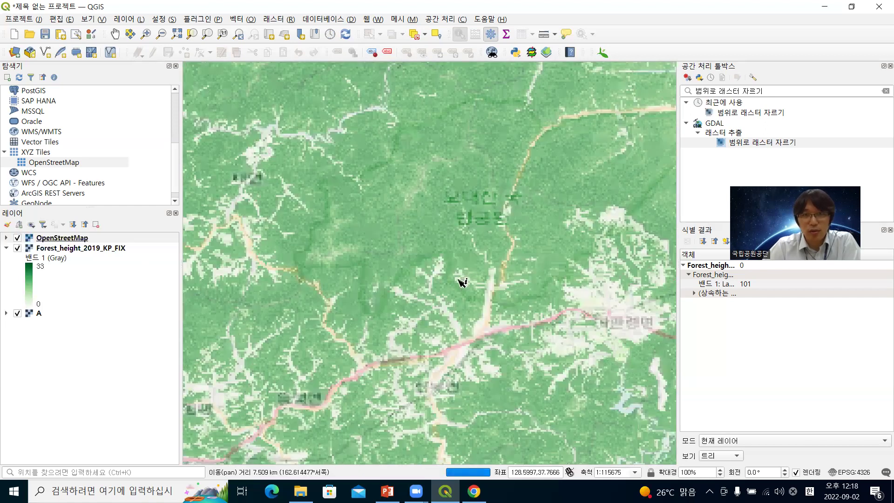
{"action": "scroll", "coordinate": [431, 233], "scroll_direction": "up", "scroll_amount": 1}
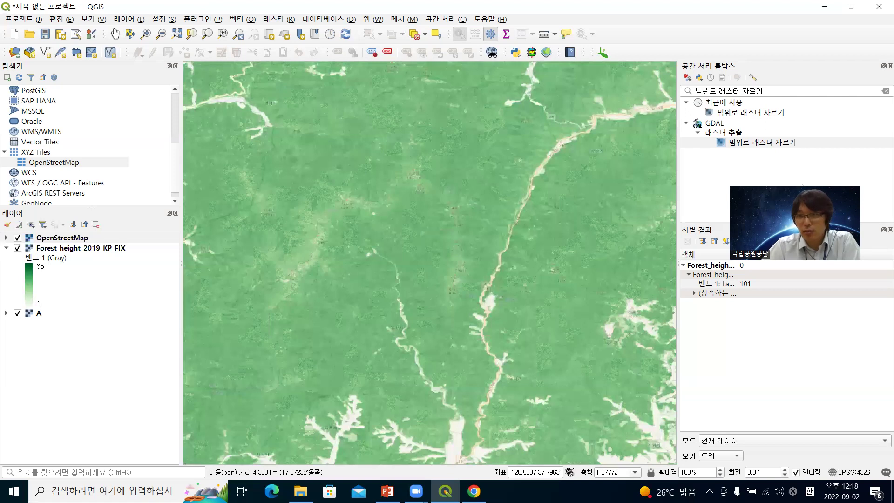
Identify the Forest_height_2019_KP_FIX layer's forest height at several points in the national park, and switch to the PowerPoint presentation
{"action": "left_click", "coordinate": [335, 243]}
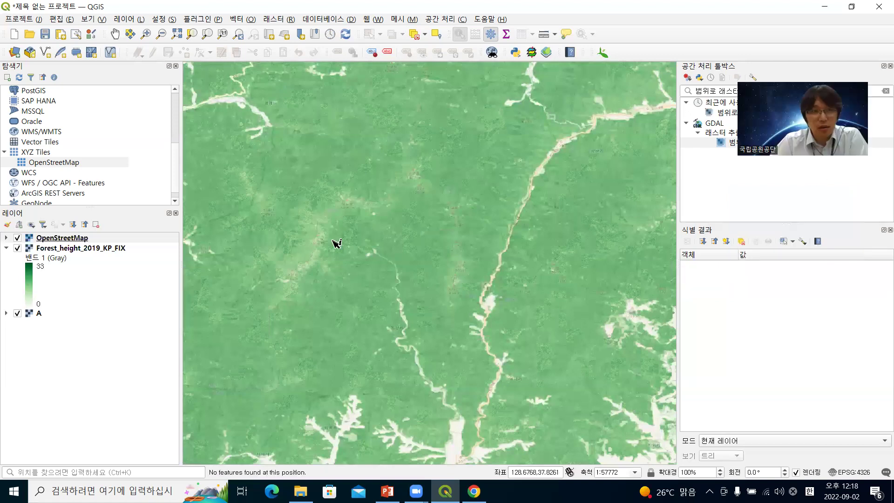
{"action": "left_click", "coordinate": [82, 251]}
{"action": "left_click", "coordinate": [440, 253]}
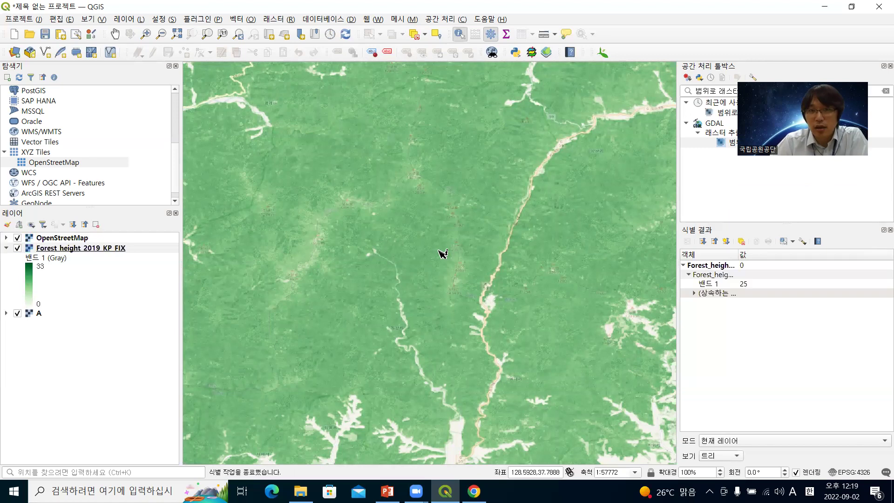
{"action": "left_click", "coordinate": [462, 224]}
{"action": "left_click", "coordinate": [475, 216]}
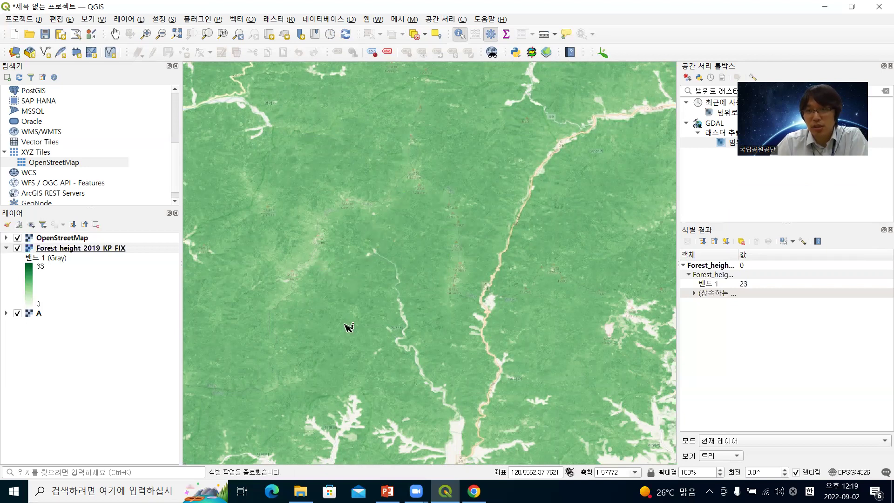
{"action": "left_click", "coordinate": [504, 252]}
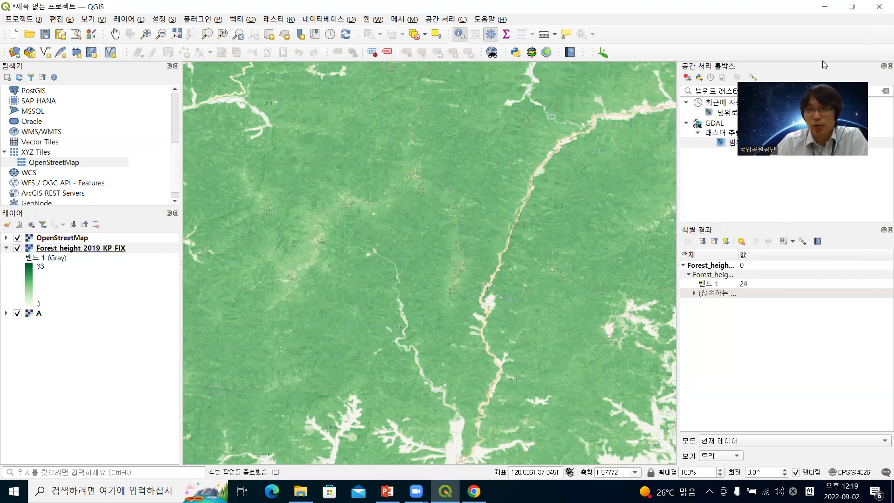
{"action": "left_click", "coordinate": [458, 487]}
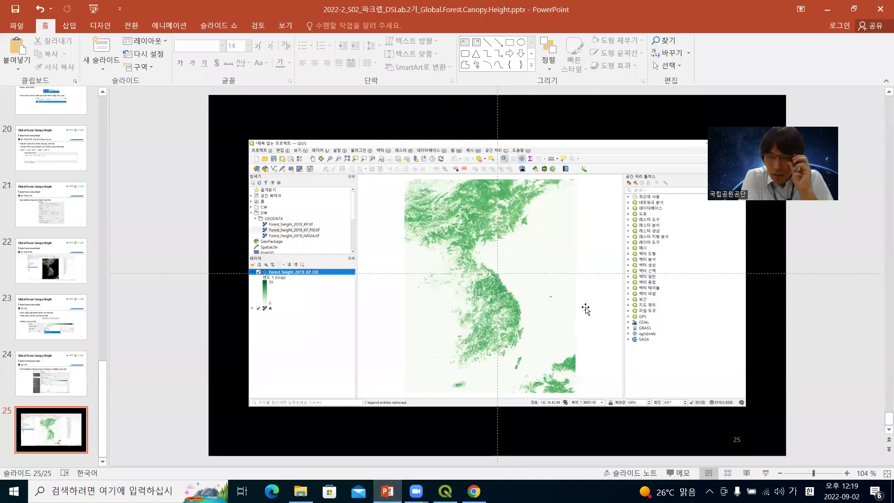